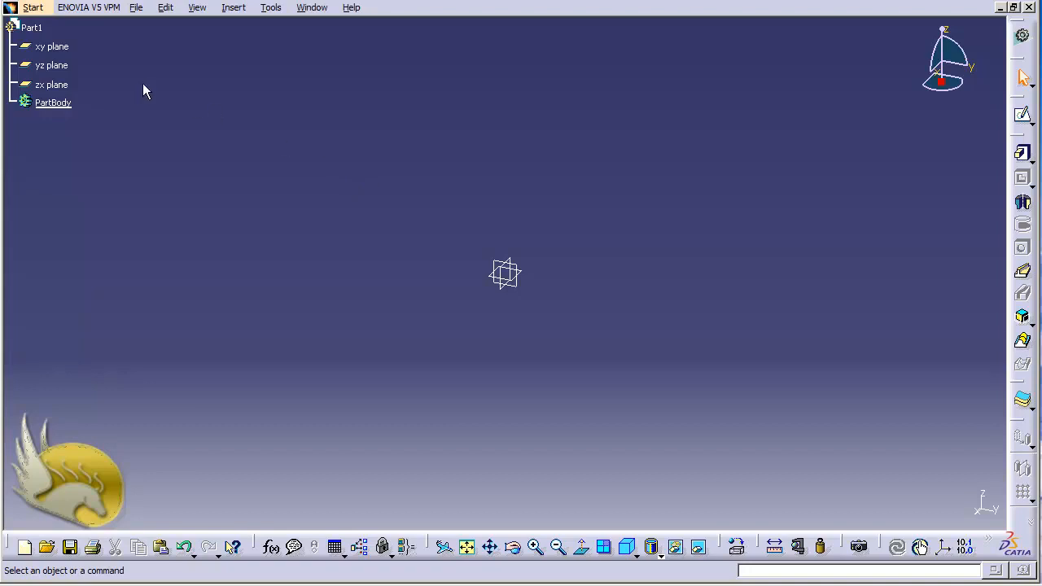
# Step: Open a sketch on the xy plane and draw a rectangle from a first corner at (20, 40) across the horizontal axis
pyautogui.click(67, 46)
pyautogui.click(1019, 116)
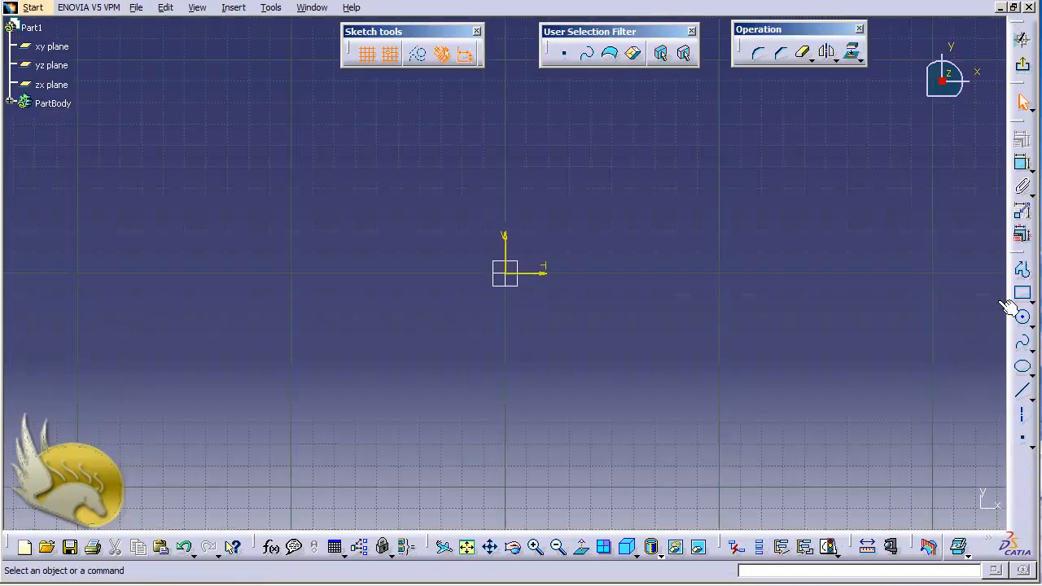
pyautogui.click(1021, 294)
pyautogui.click(546, 192)
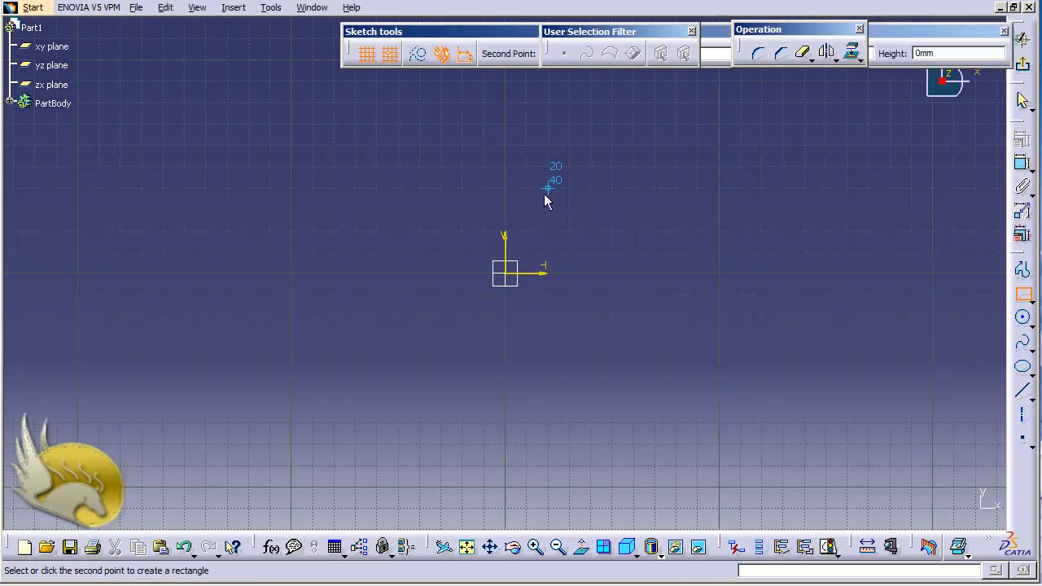
pyautogui.click(825, 358)
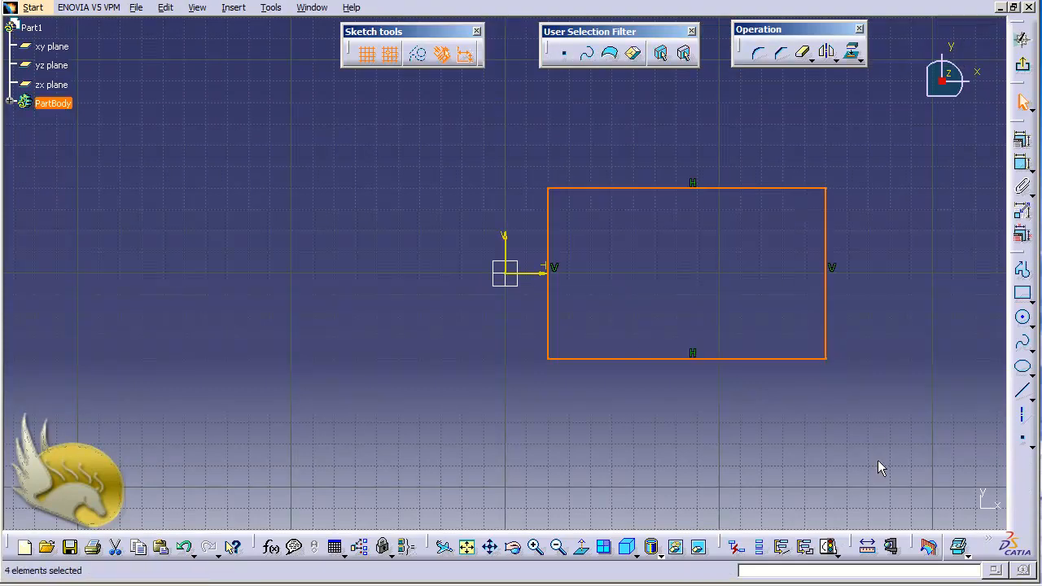
# Step: Draw a circle centred at (160, 0) on the horizontal axis so that it overlaps the rectangle's far vertical edge
pyautogui.click(1022, 317)
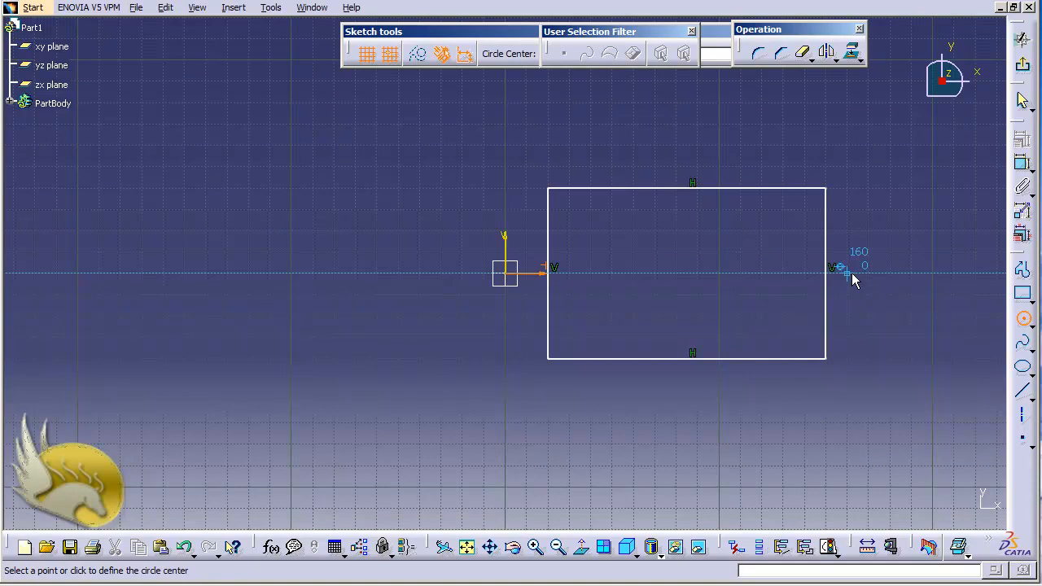
pyautogui.click(849, 272)
pyautogui.click(863, 229)
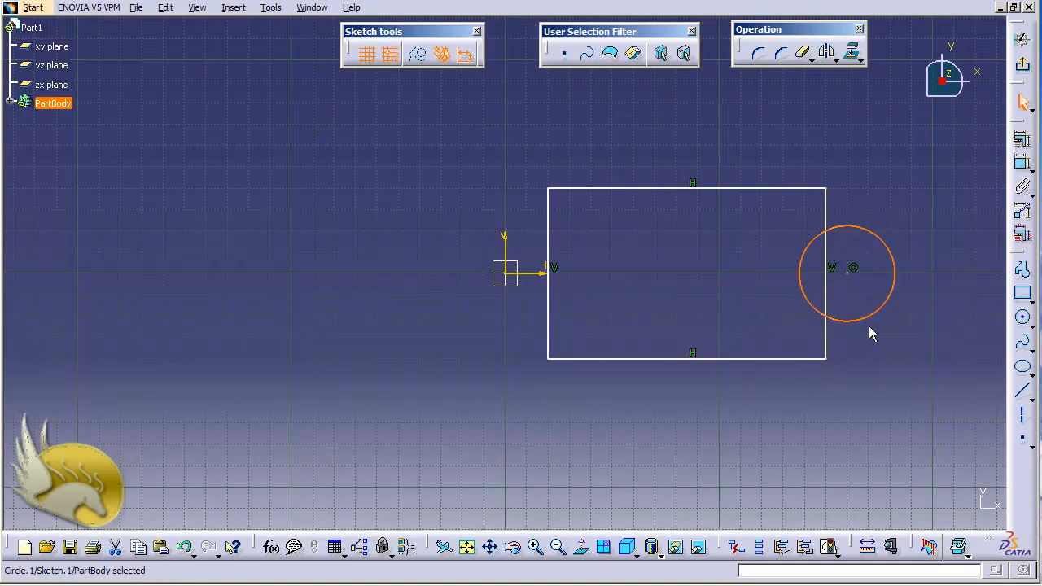
pyautogui.click(933, 160)
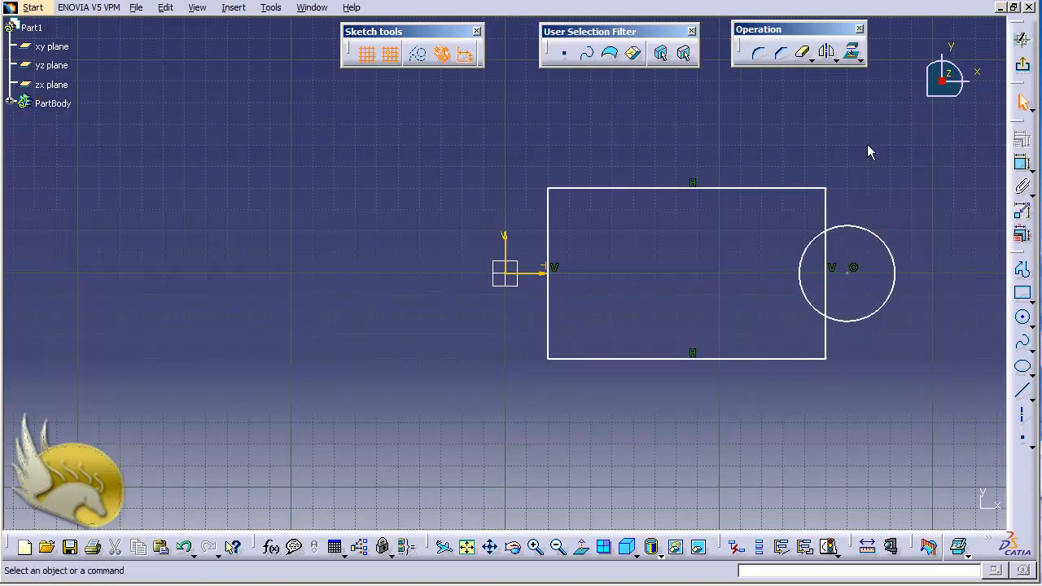
# Step: Quick Trim the arc inside the rectangle and the edge segment inside the circle to leave one closed outline
pyautogui.click(801, 53)
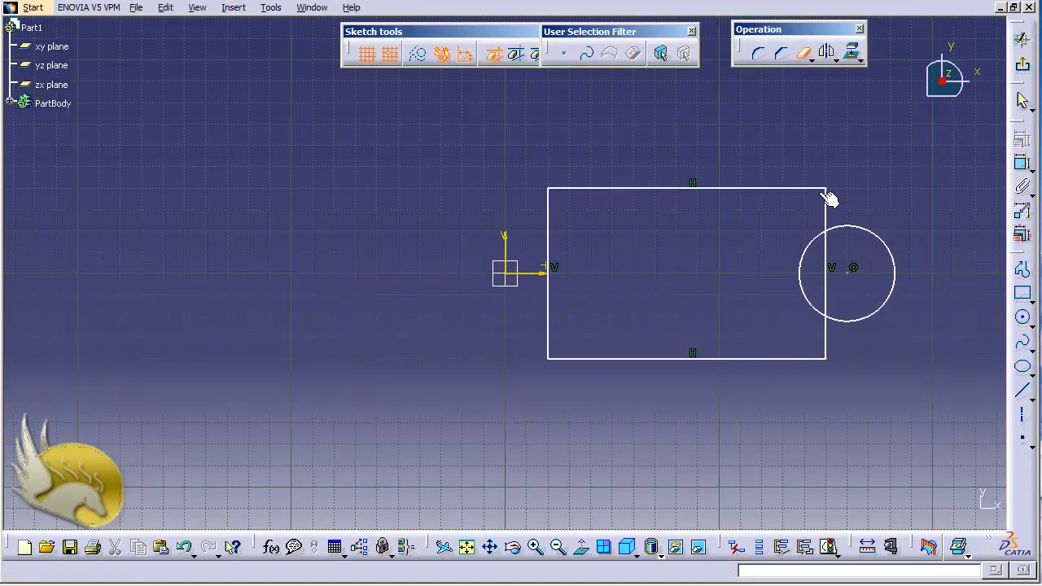
pyautogui.click(816, 241)
pyautogui.click(804, 54)
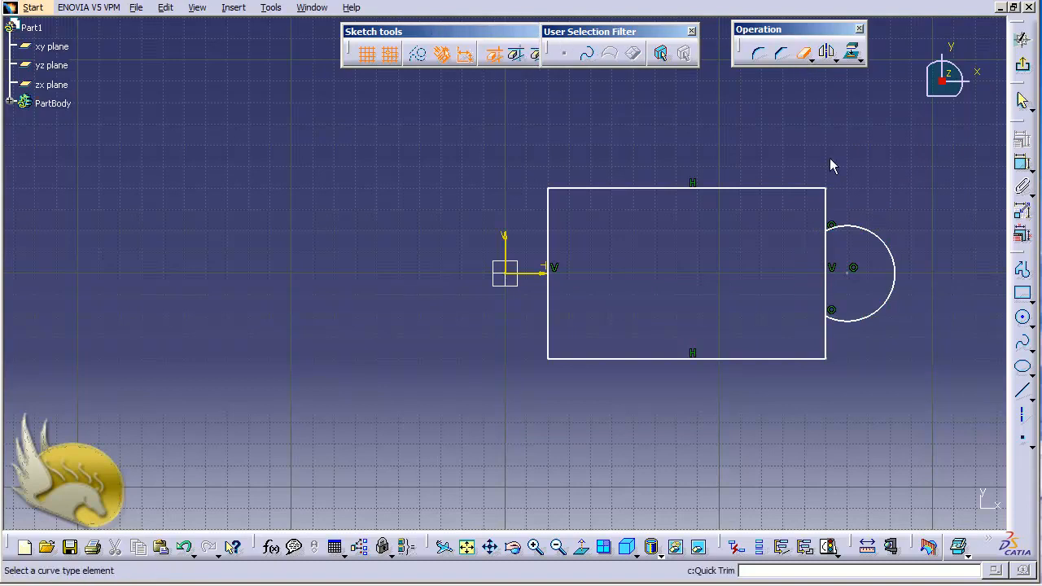
pyautogui.click(830, 259)
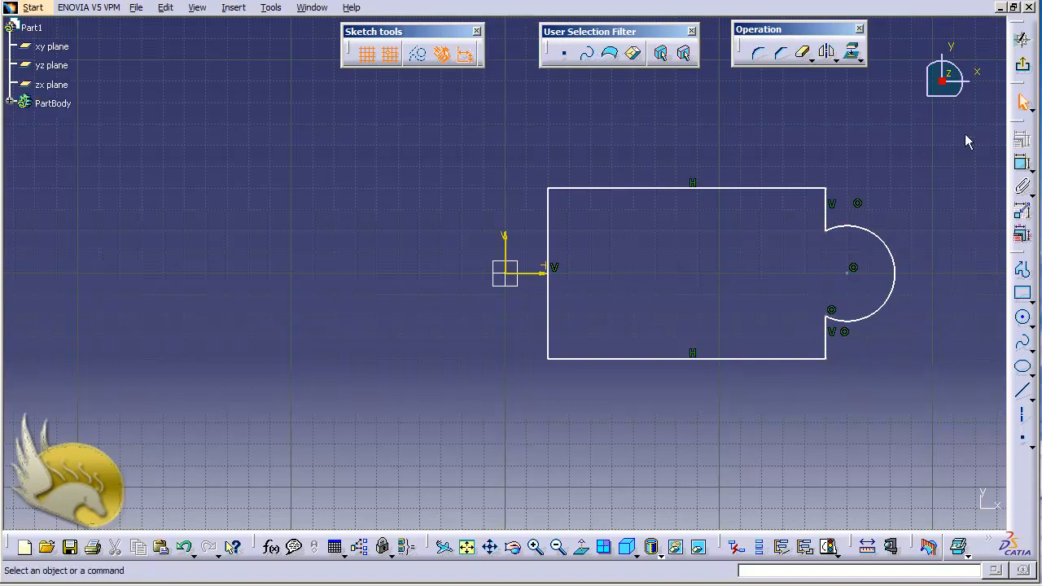
# Step: Exit the sketch and pad the closed outline to a length of 20 mm
pyautogui.click(1022, 65)
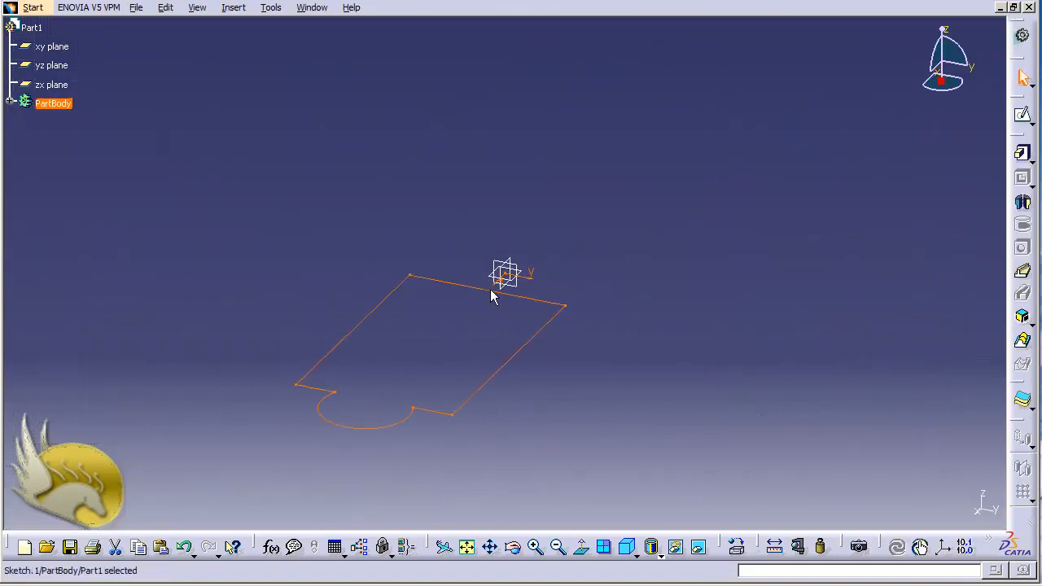
pyautogui.click(1022, 153)
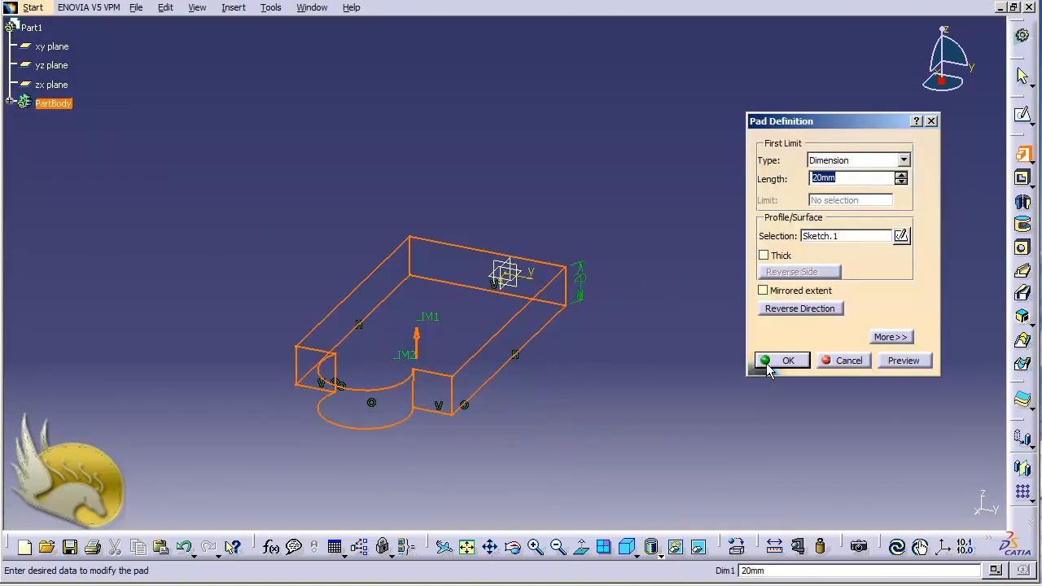
pyautogui.click(780, 360)
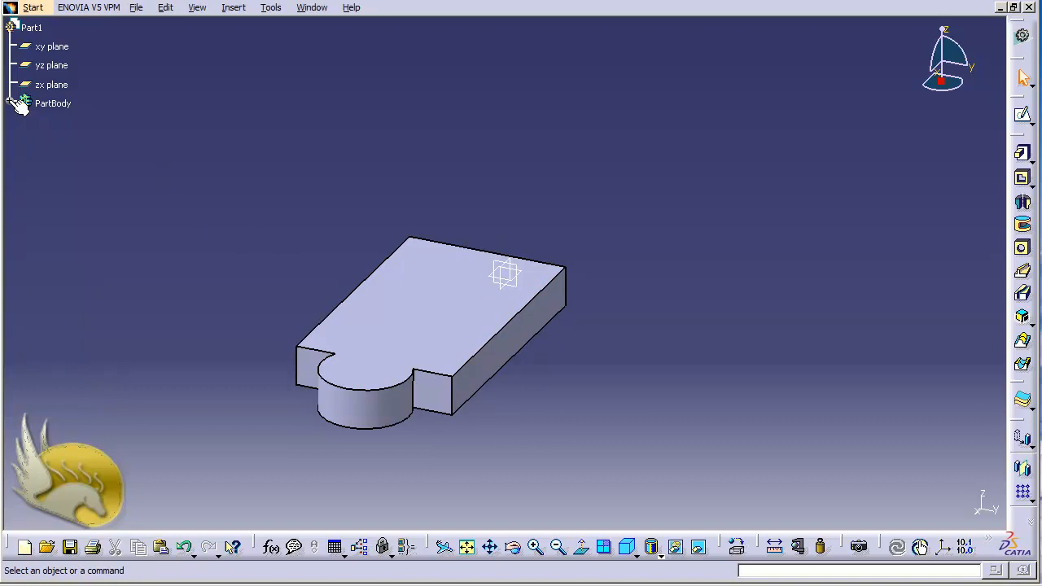
# Step: Sketch a vertical line at horizontal position 50 on the zx plane, crossing the horizontal axis, and exit the sketch
pyautogui.click(55, 47)
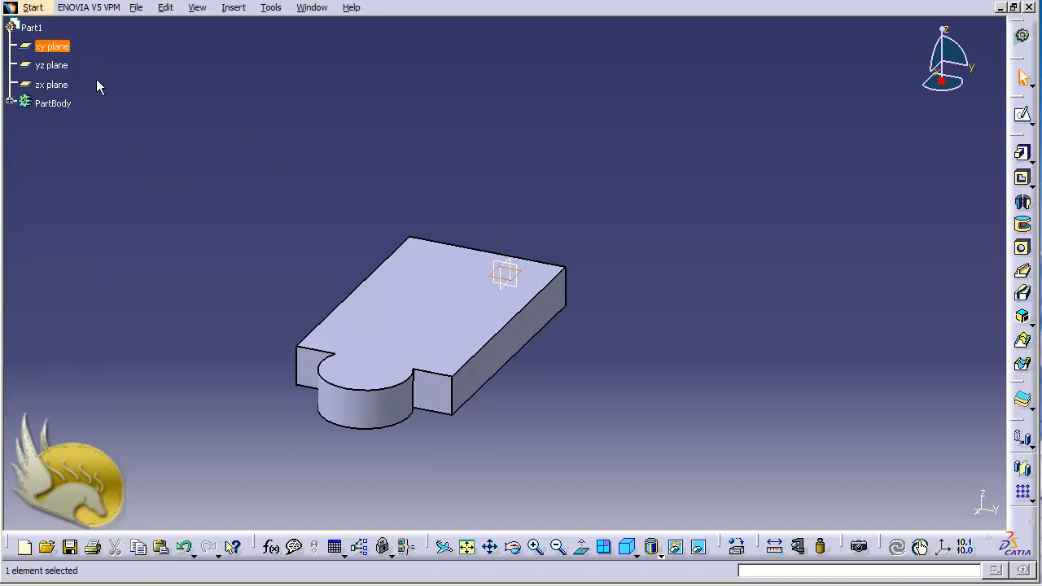
pyautogui.click(54, 85)
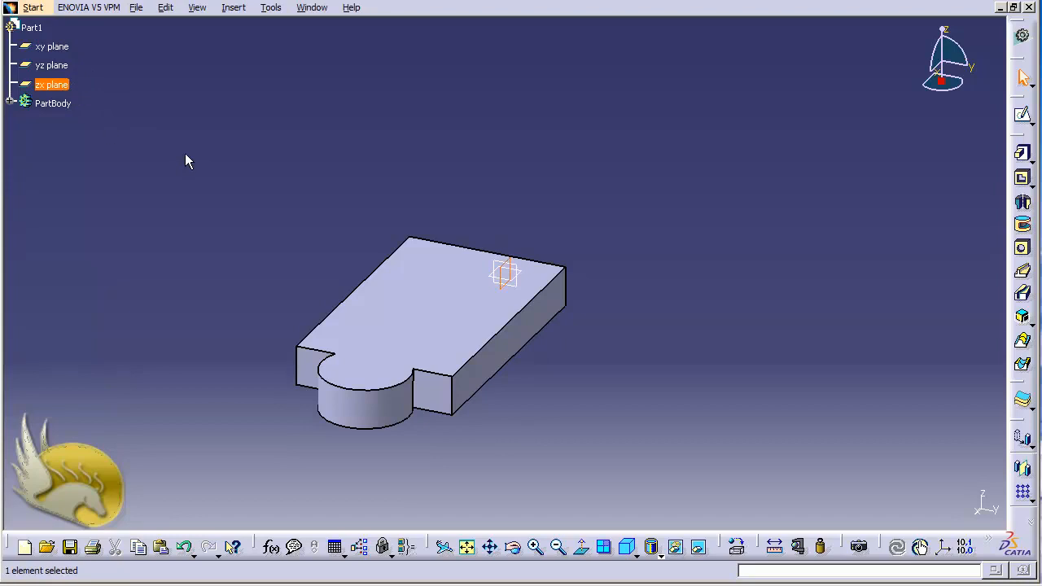
pyautogui.click(1022, 115)
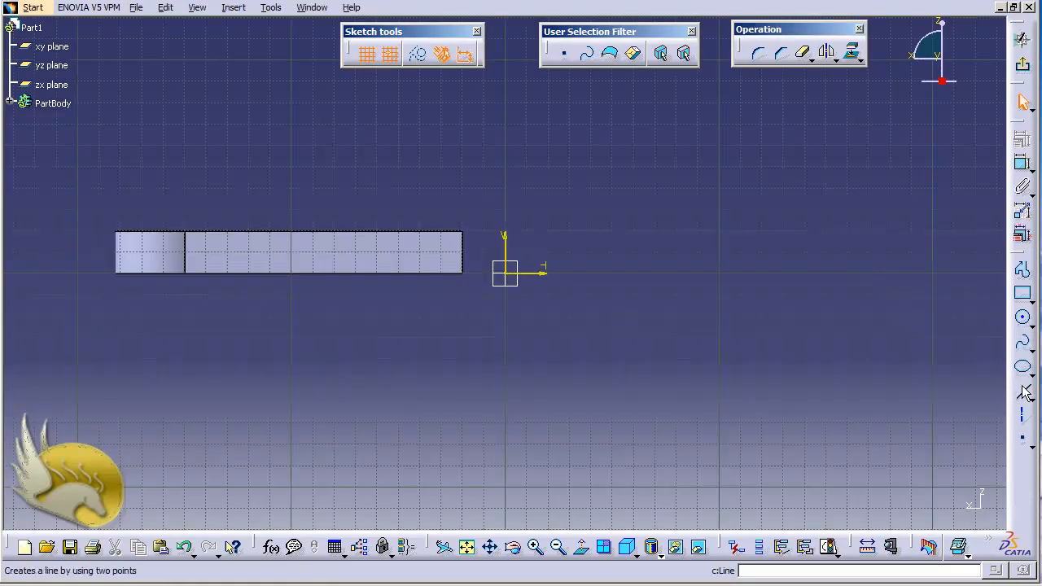
pyautogui.click(1022, 368)
pyautogui.click(1022, 390)
pyautogui.click(612, 189)
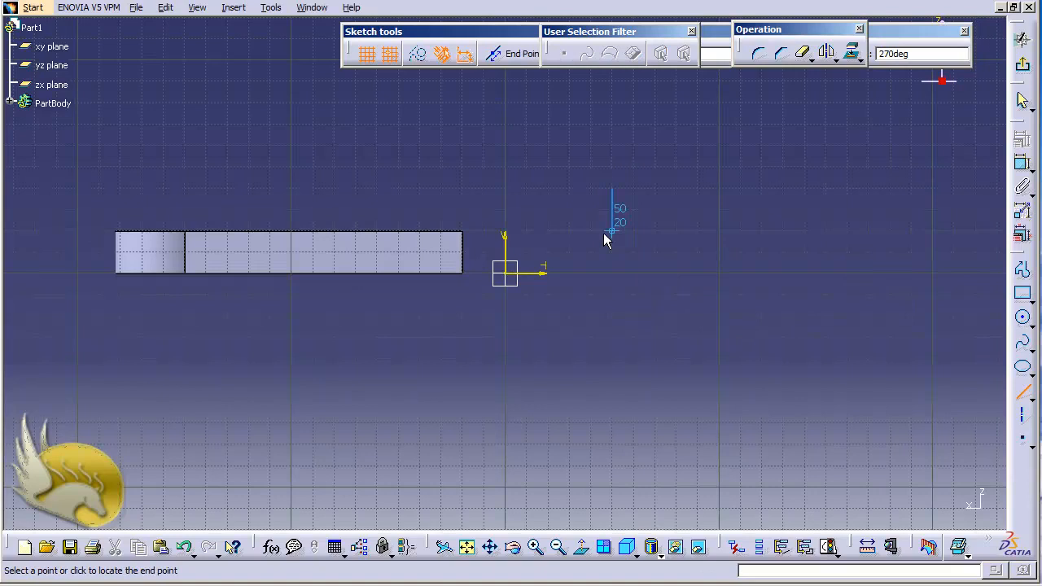
pyautogui.click(612, 337)
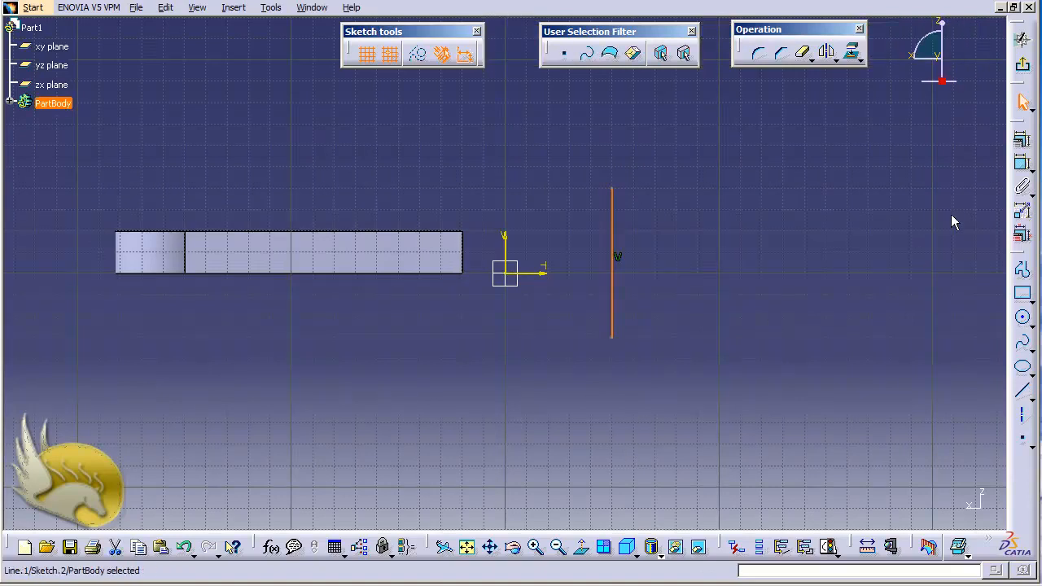
pyautogui.click(1022, 65)
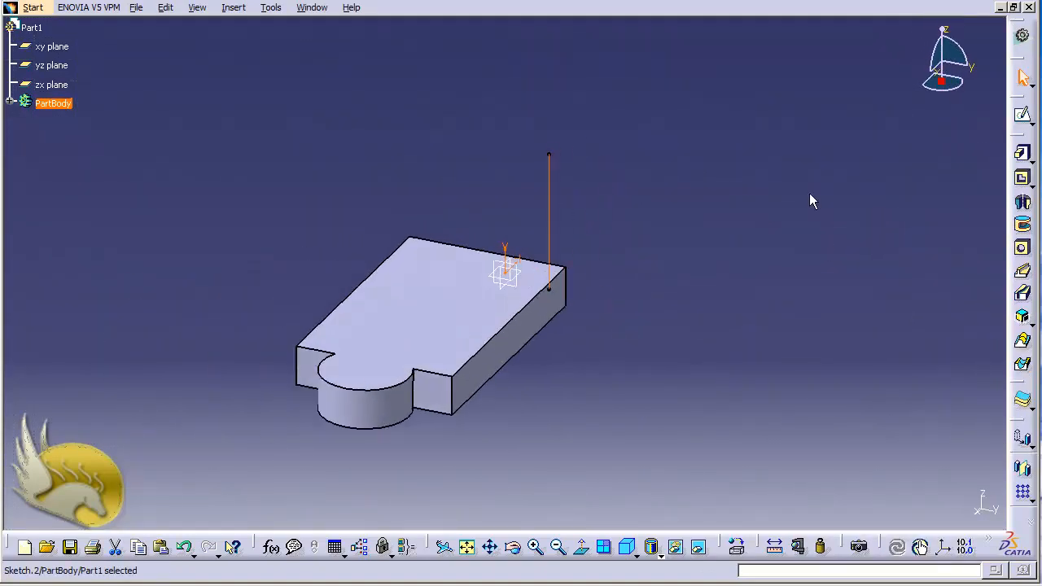
# Step: Extrude the vertical line as a thick pad in the reversed direction, with a length of 50 mm and Thickness1 of 10 mm
pyautogui.click(1021, 153)
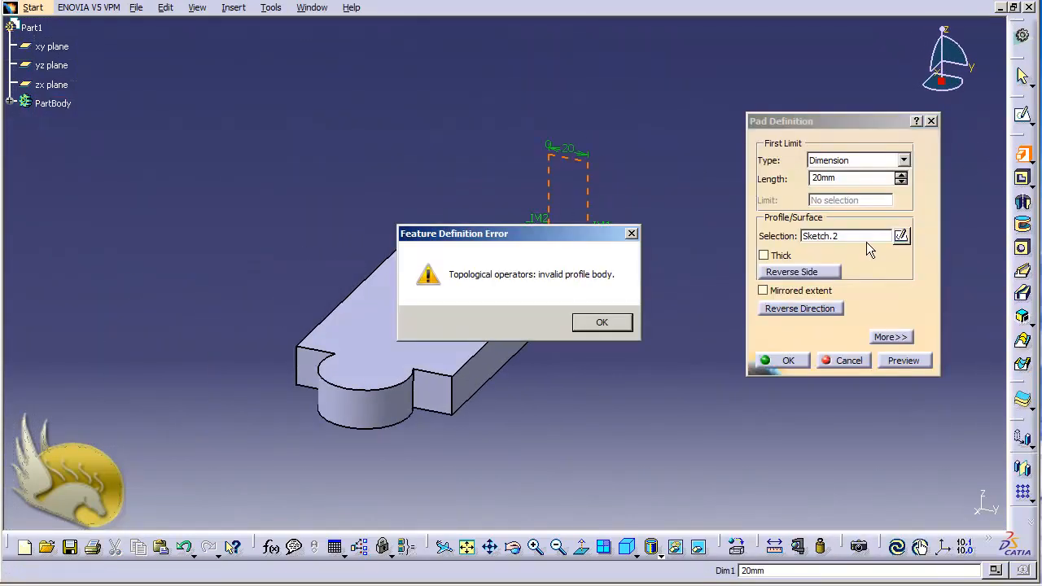
pyautogui.click(623, 321)
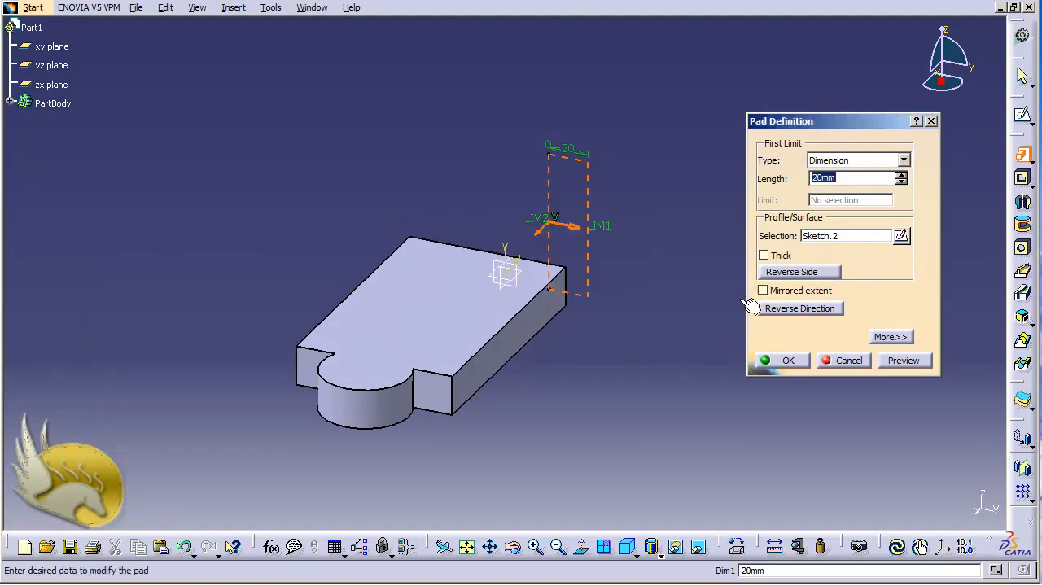
pyautogui.click(764, 257)
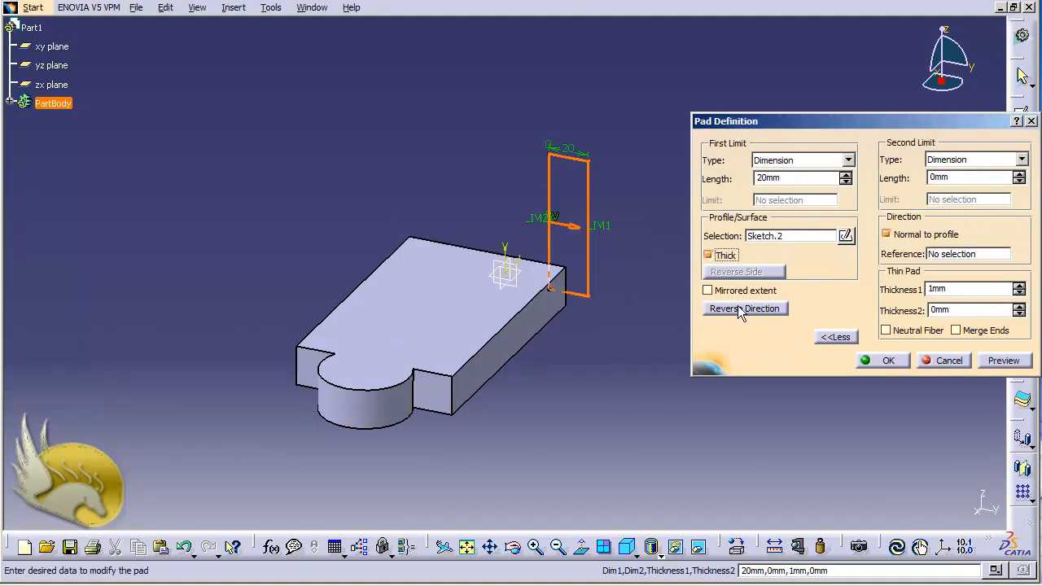
pyautogui.click(736, 309)
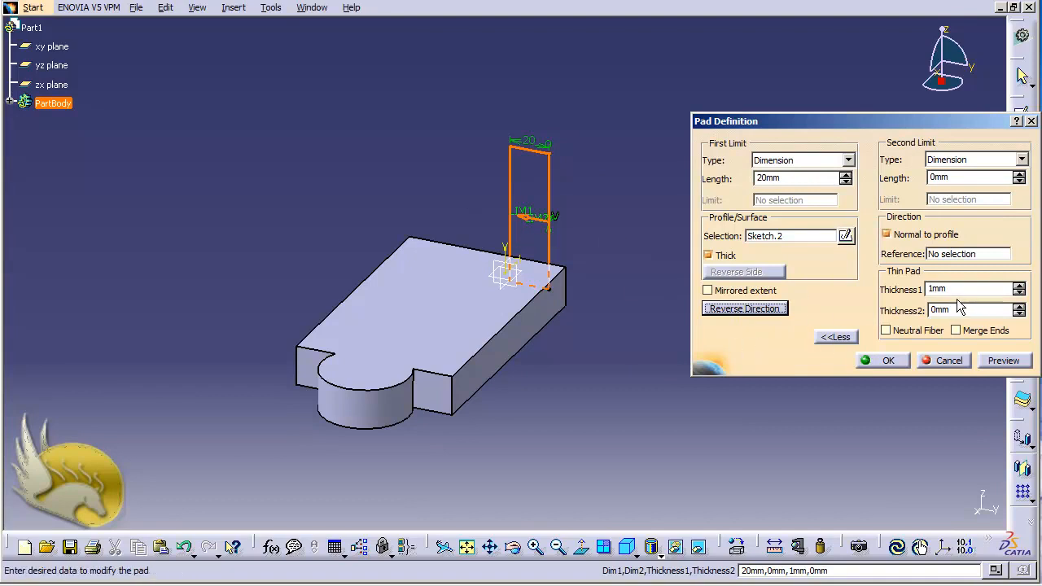
pyautogui.moveTo(951, 289); pyautogui.dragTo(902, 287)
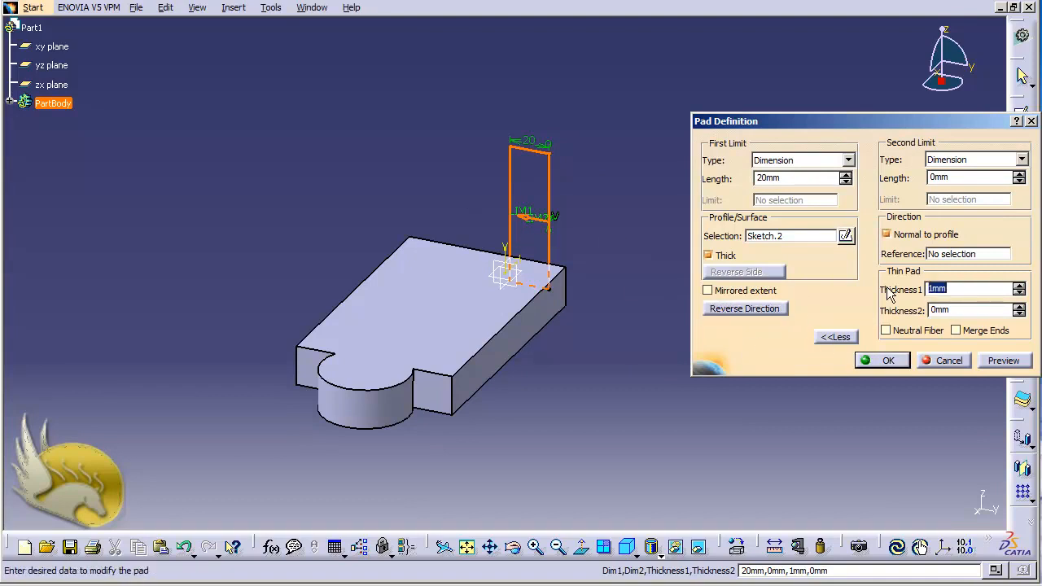
pyautogui.write('10')
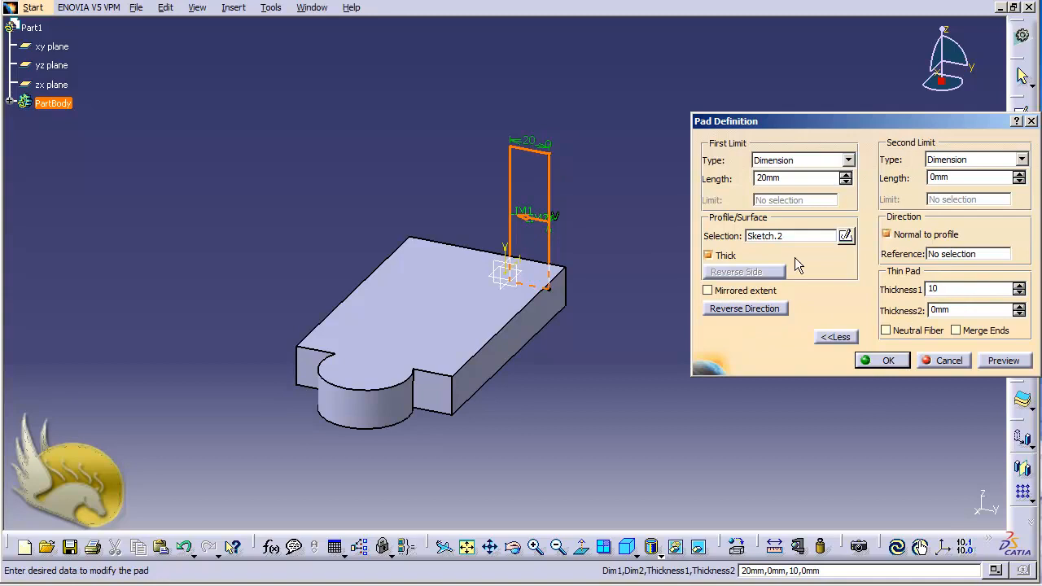
pyautogui.doubleClick(769, 177)
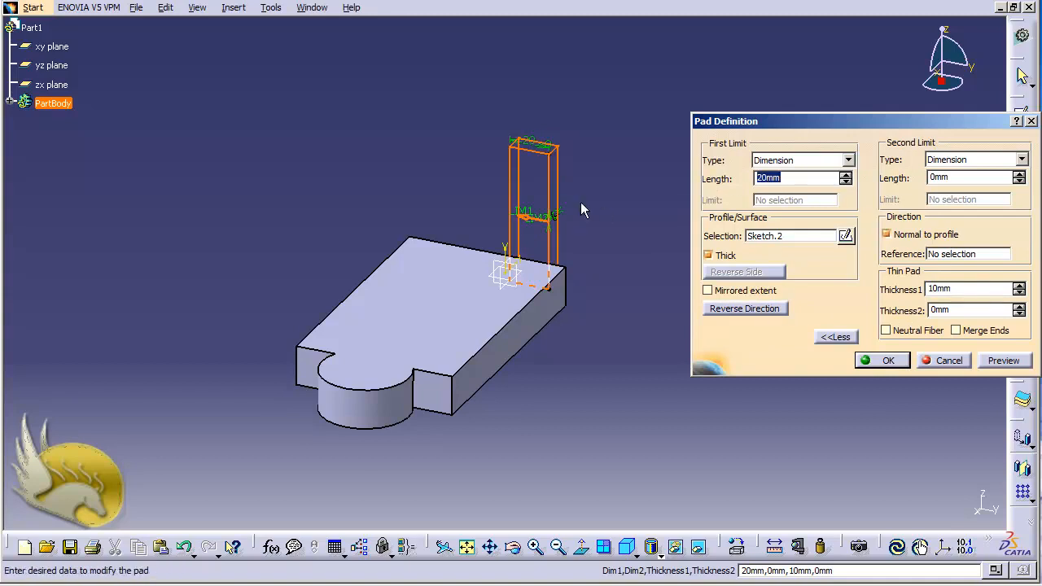
pyautogui.write('50')
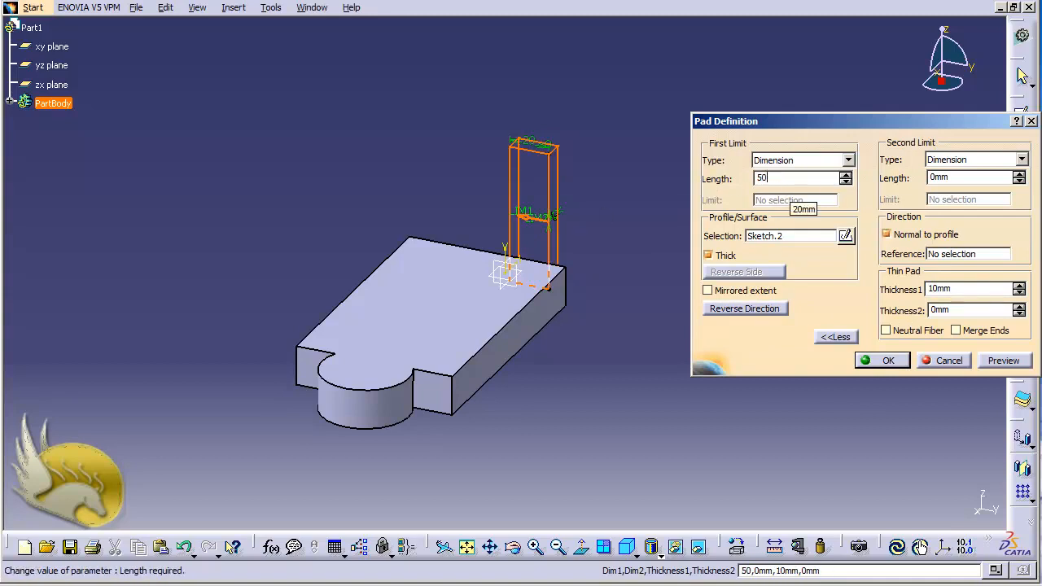
pyautogui.click(868, 359)
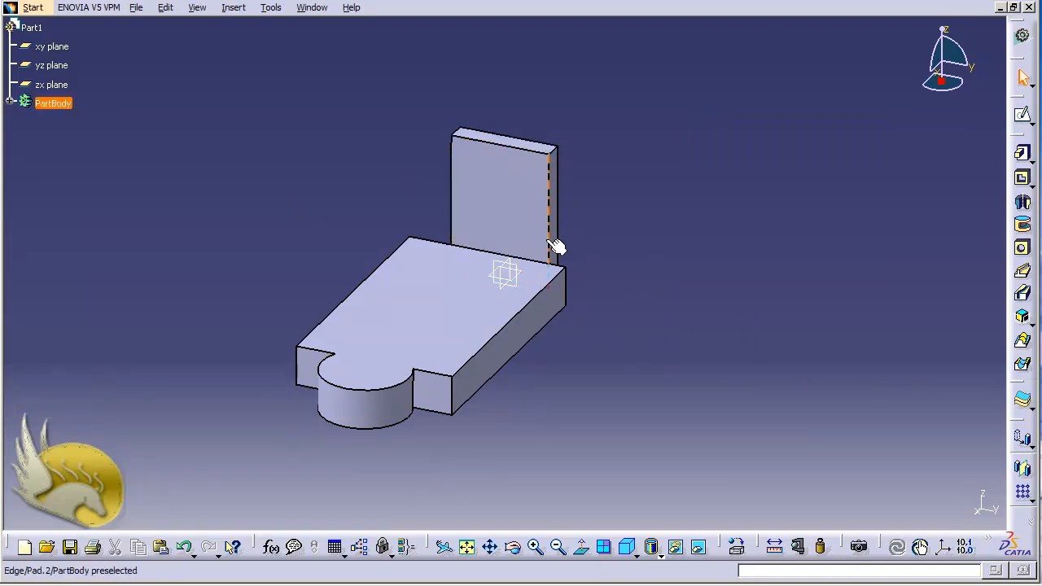
# Step: Expand PartBody in the tree and examine how the two pads are placed relative to each other
pyautogui.click(9, 103)
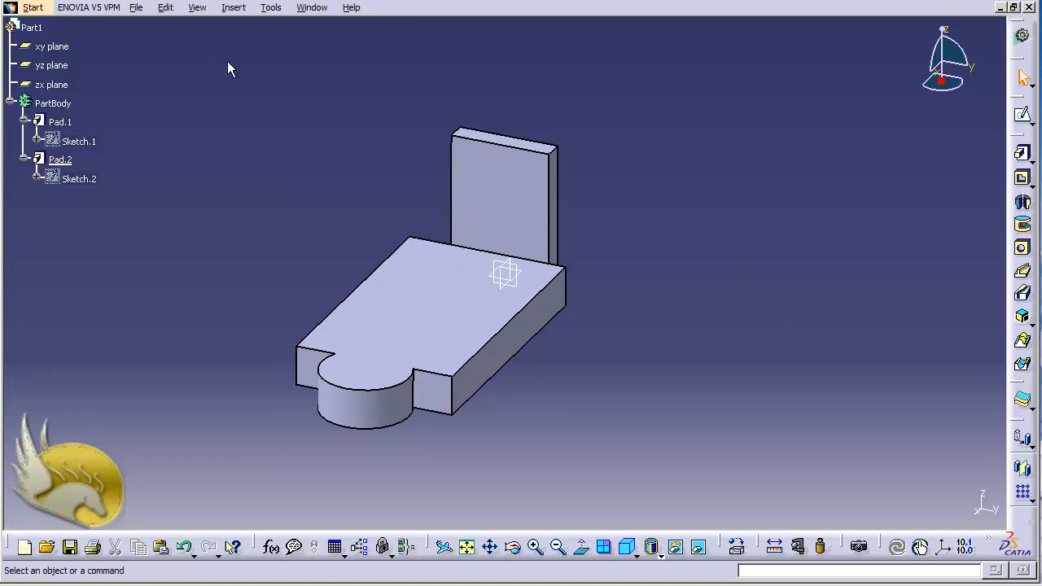
pyautogui.click(233, 7)
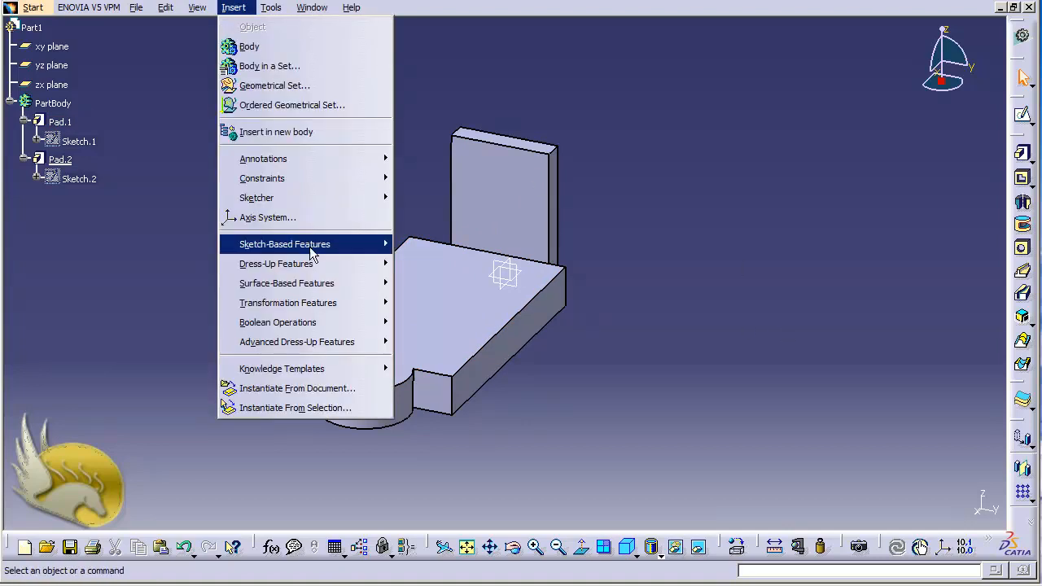
pyautogui.click(620, 262)
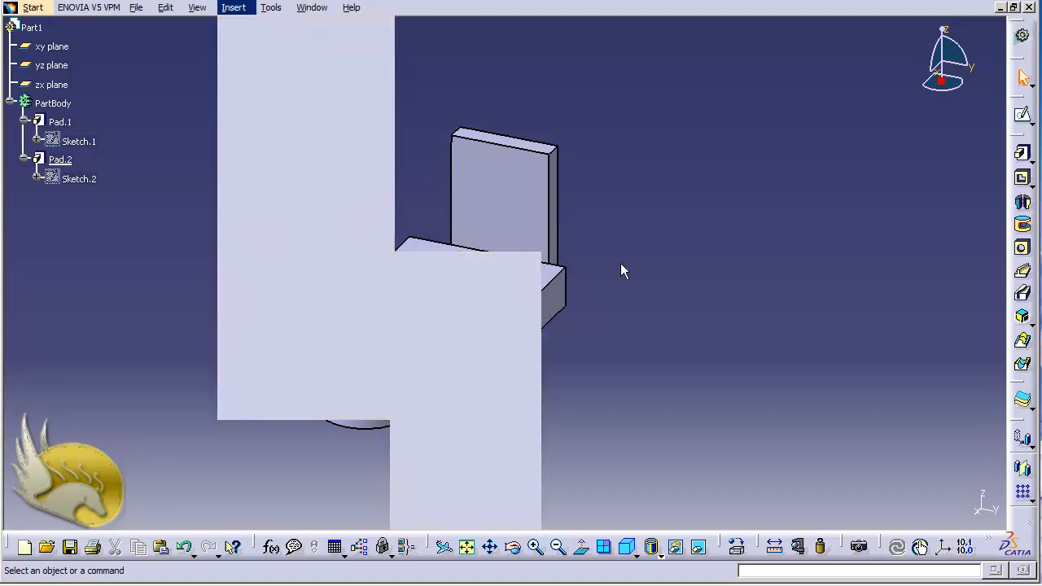
pyautogui.hotkey('shift', 'Left')
pyautogui.hotkey('shift', 'Left')
pyautogui.hotkey('shift', 'Left')
pyautogui.hotkey('shift', 'Left')
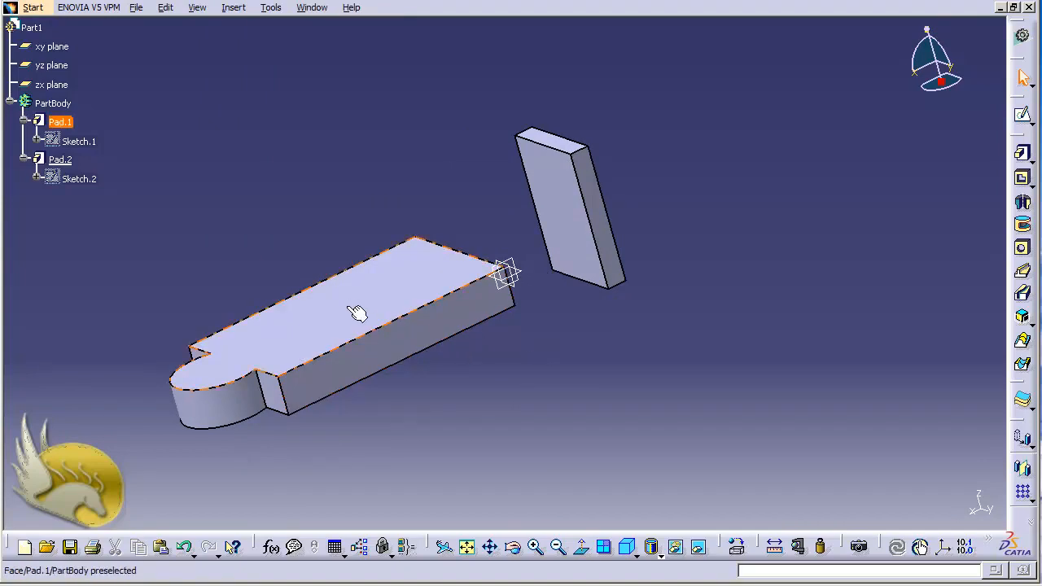
# Step: Select the base pad, start a Translation transformation and agree to keep the transformation specifications
pyautogui.click(382, 327)
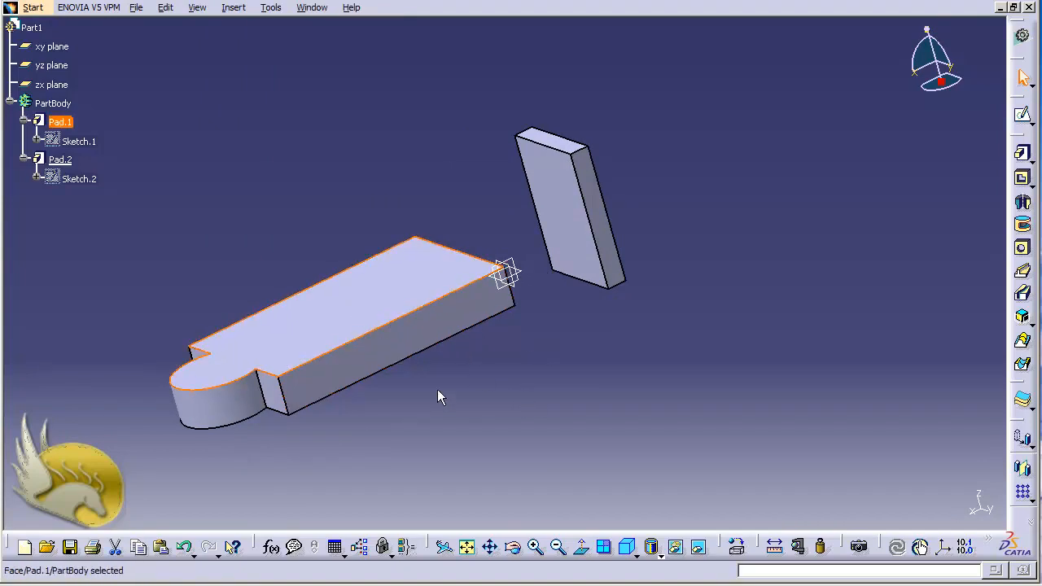
pyautogui.click(60, 122)
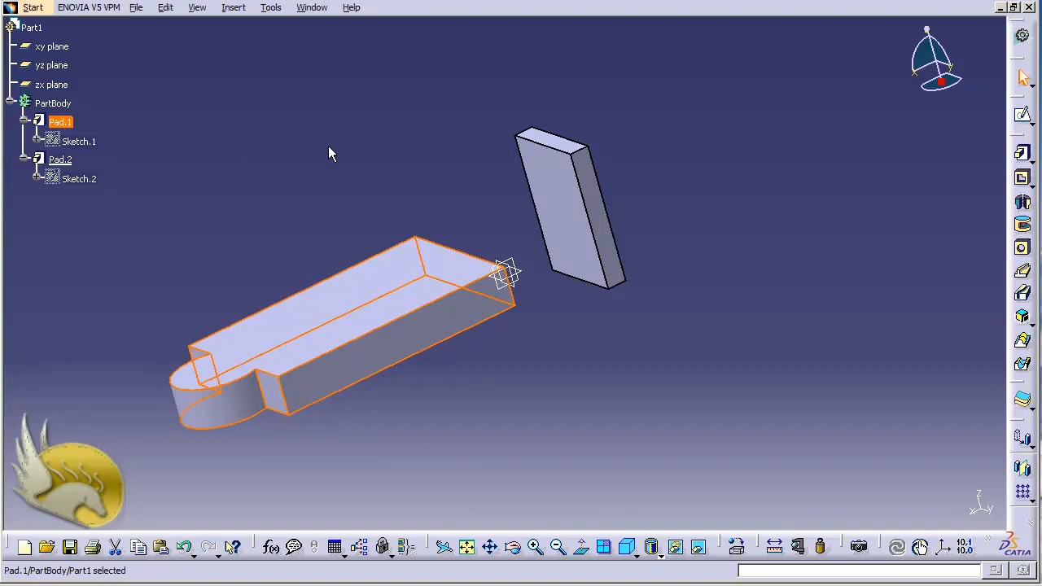
pyautogui.click(232, 9)
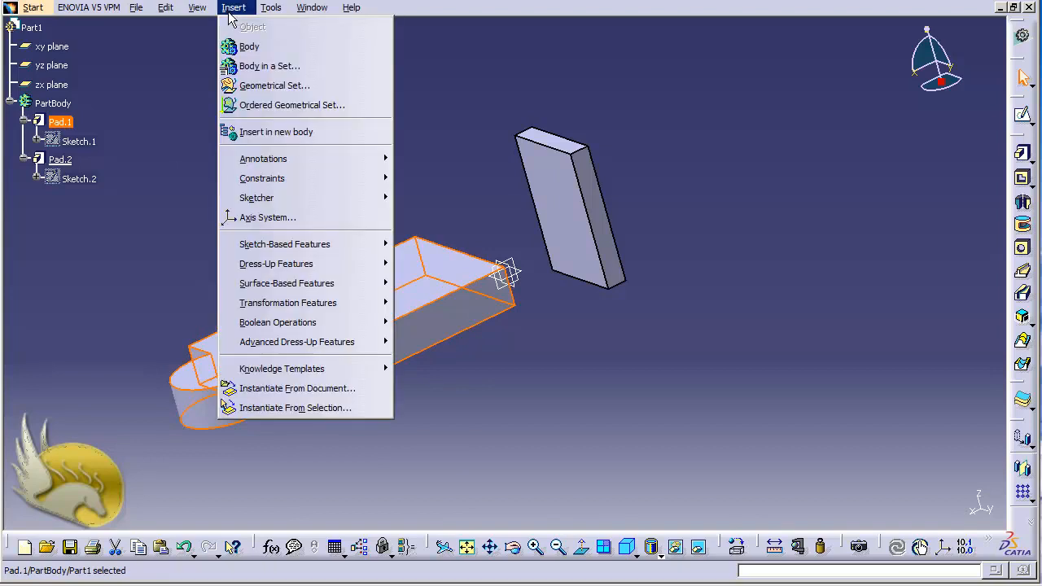
pyautogui.moveTo(319, 305)
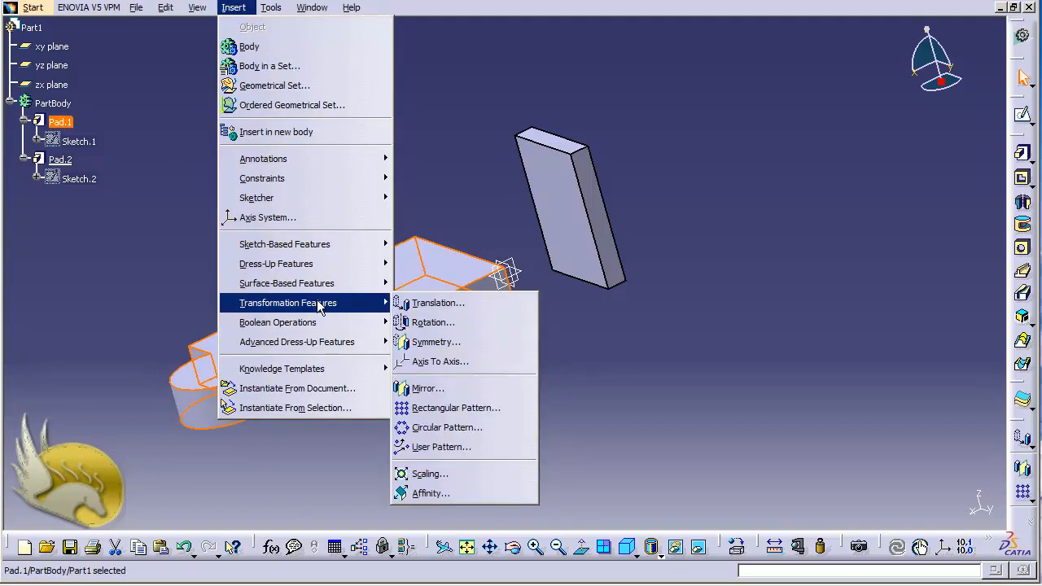
pyautogui.click(411, 302)
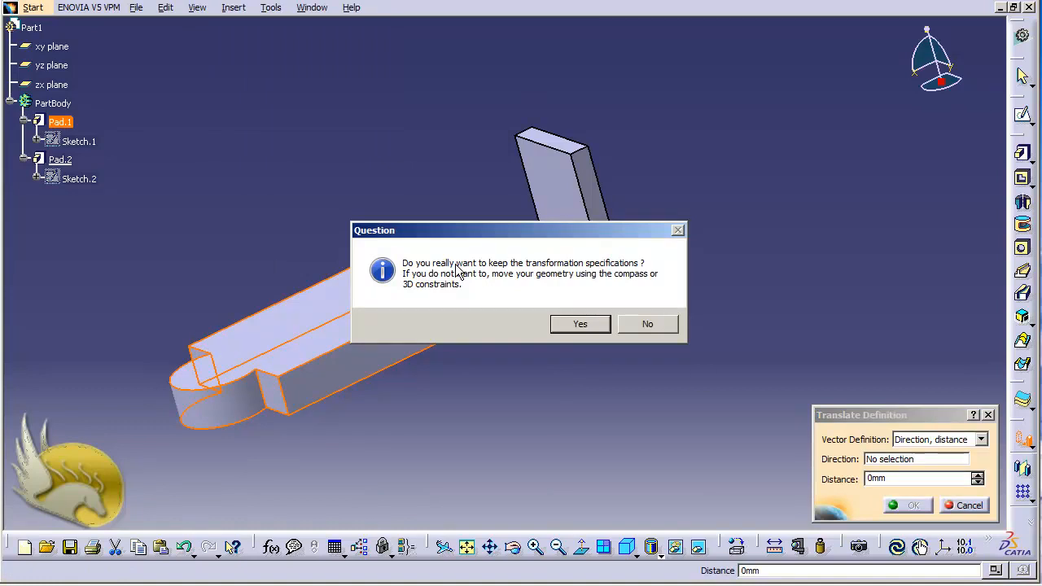
pyautogui.click(579, 323)
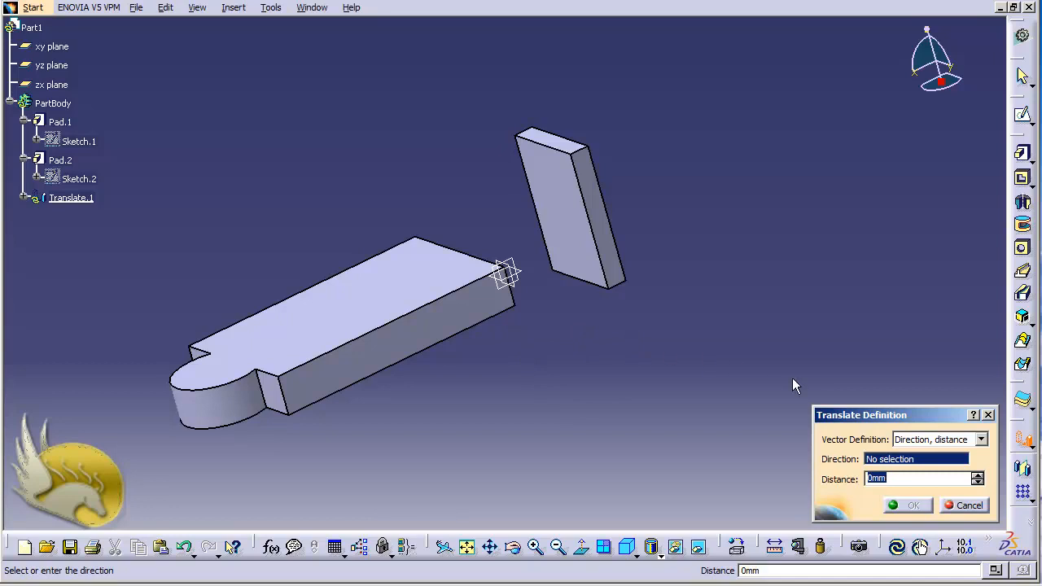
# Step: Translate the body 50 mm by Direction, distance, using the base pad's short vertical edge at the shoulder beside the rounded end as direction
pyautogui.moveTo(886, 415); pyautogui.dragTo(829, 240)
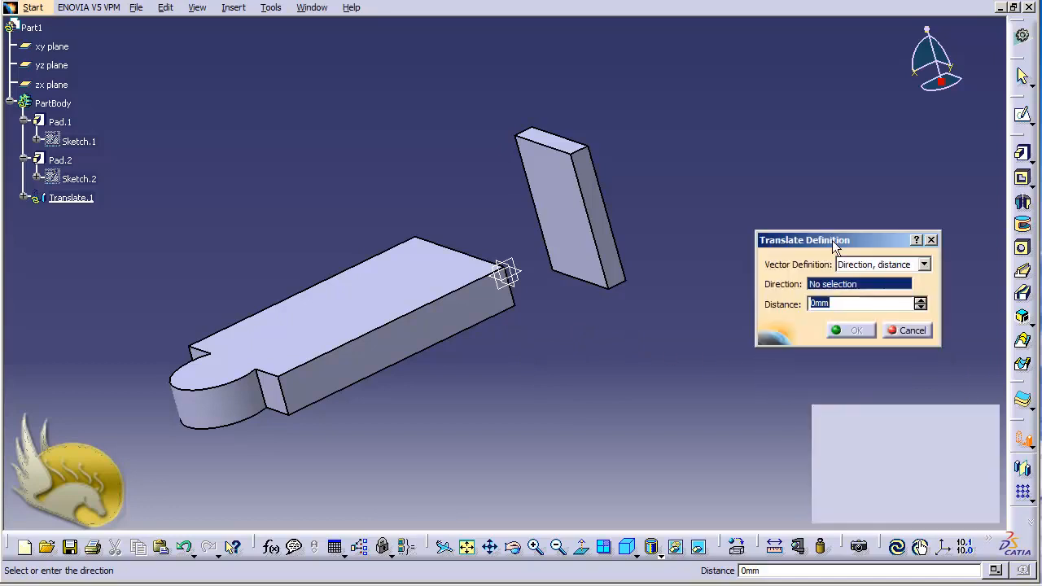
pyautogui.click(924, 264)
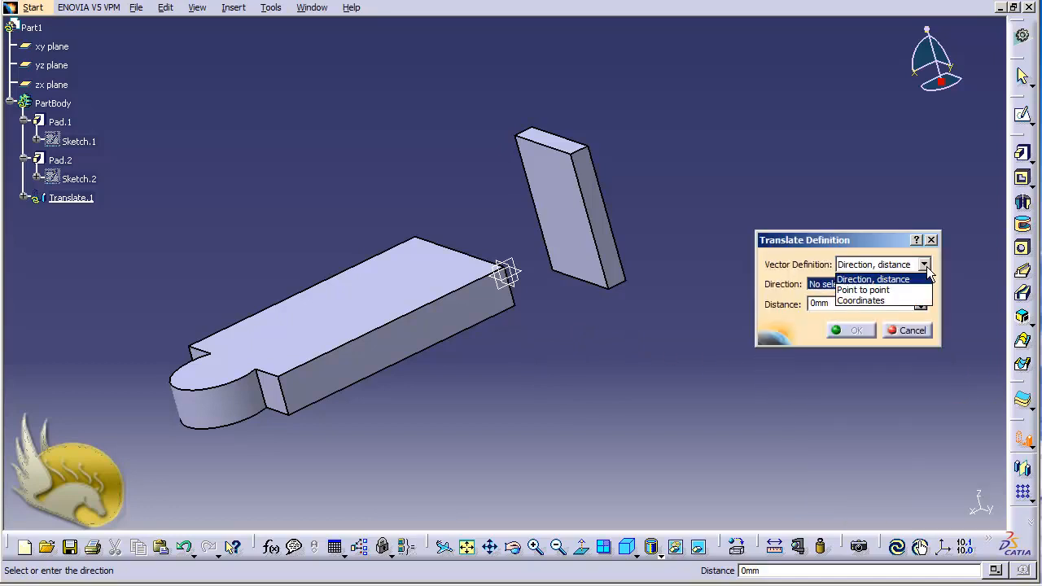
pyautogui.click(937, 315)
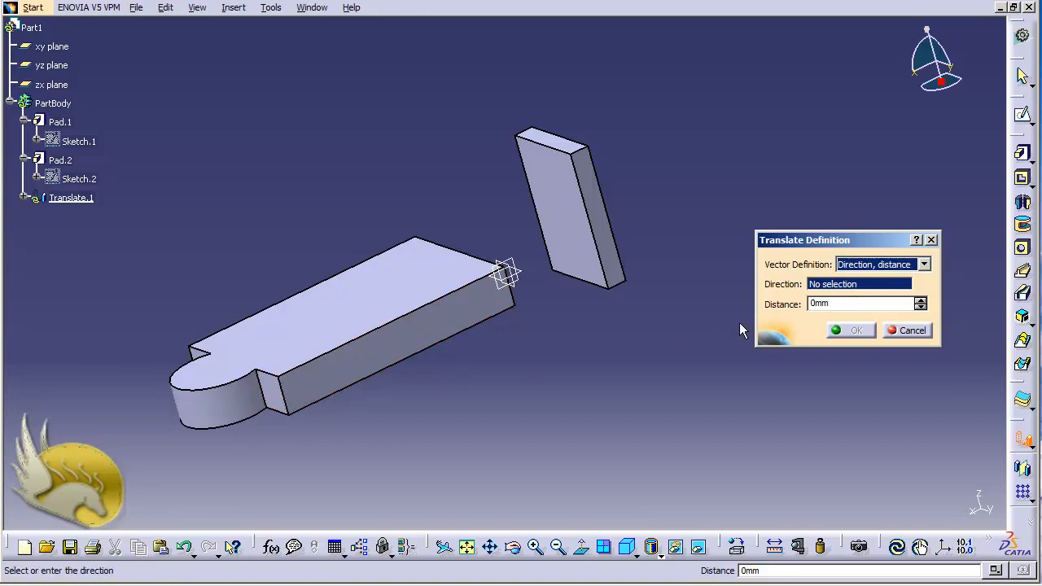
pyautogui.rightClick(842, 284)
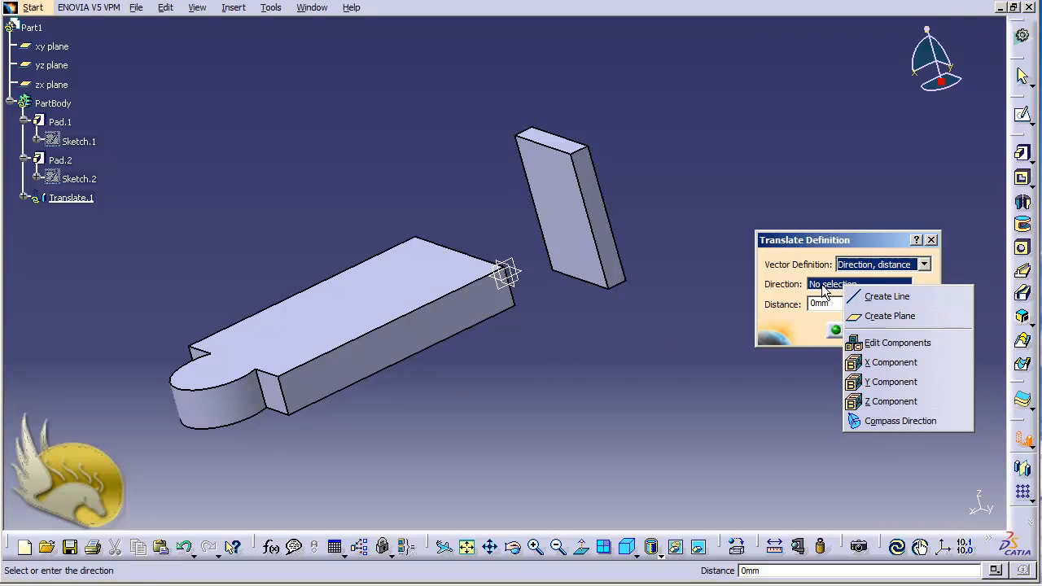
pyautogui.click(598, 365)
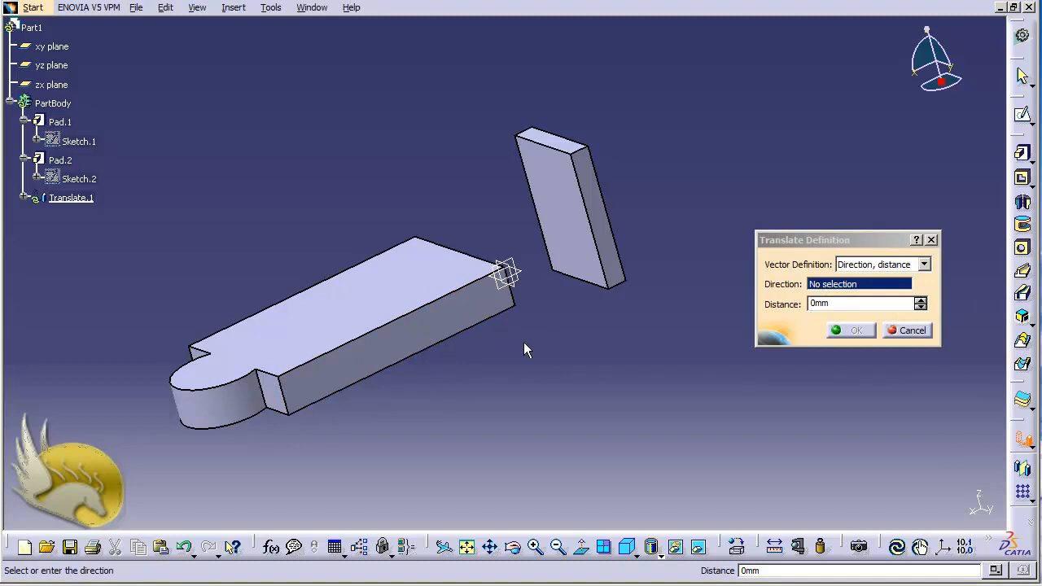
pyautogui.click(283, 405)
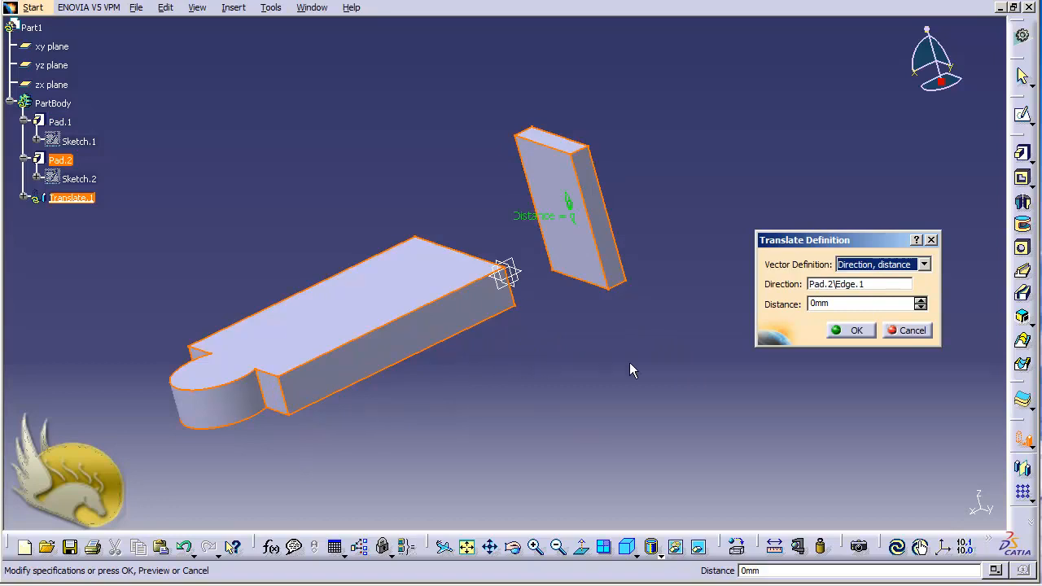
pyautogui.moveTo(834, 306); pyautogui.dragTo(791, 306)
pyautogui.write('50')
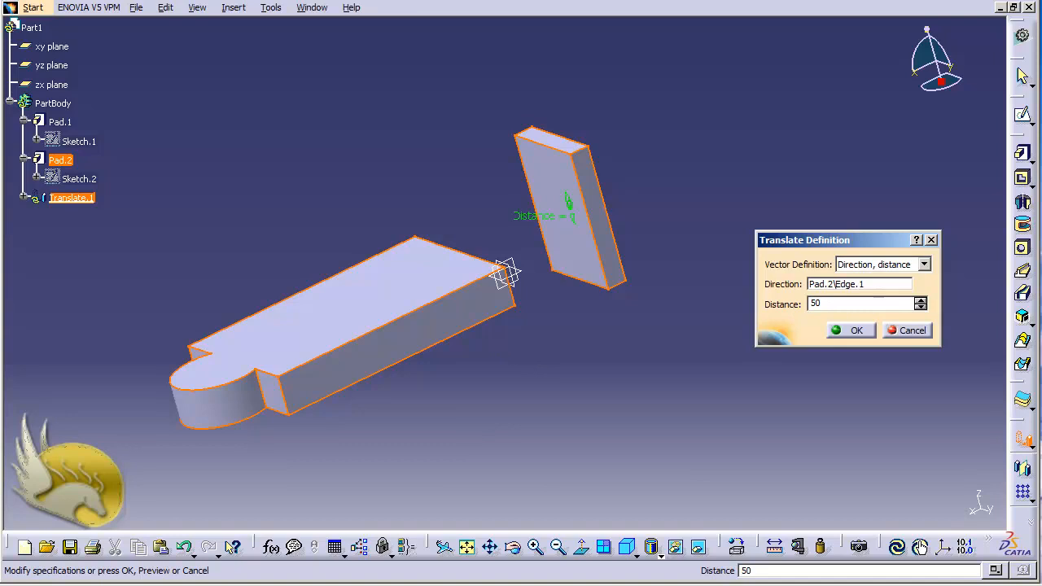
pyautogui.click(841, 329)
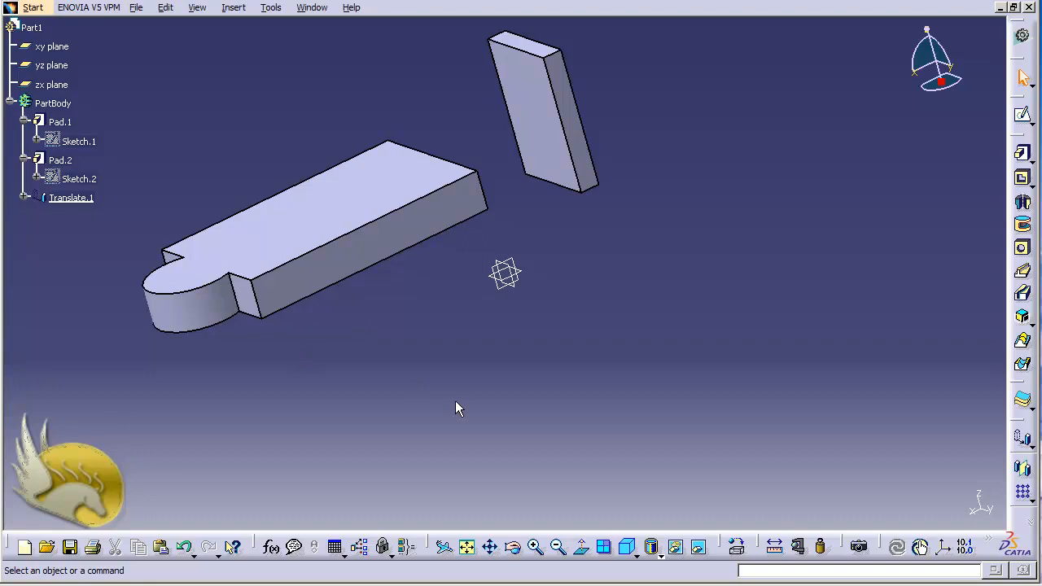
# Step: Redefine the translation as Point to point, from the lower shoulder corner of the base pad to the near top corner of the upright pad
pyautogui.doubleClick(72, 198)
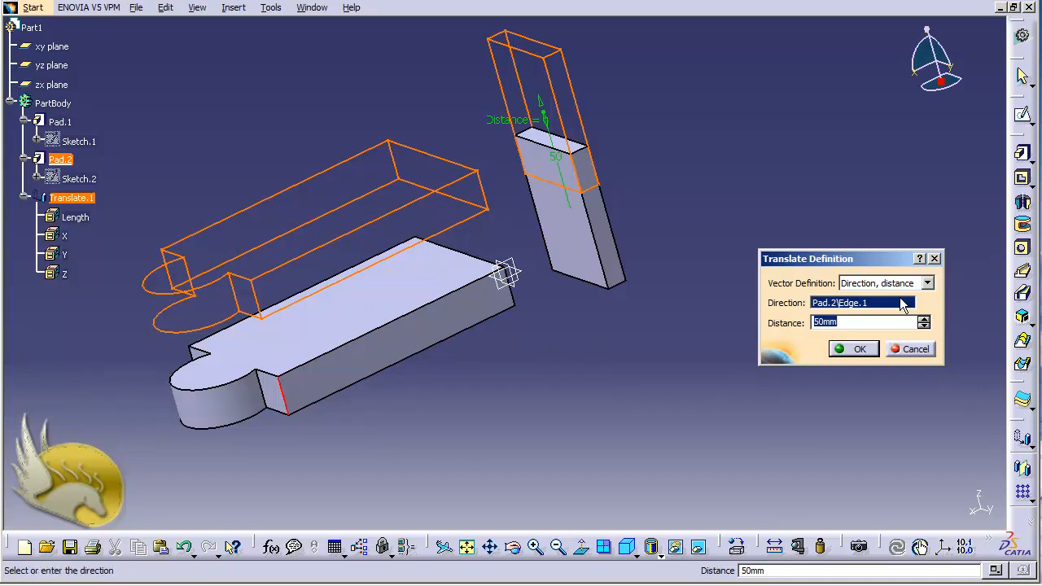
pyautogui.click(926, 283)
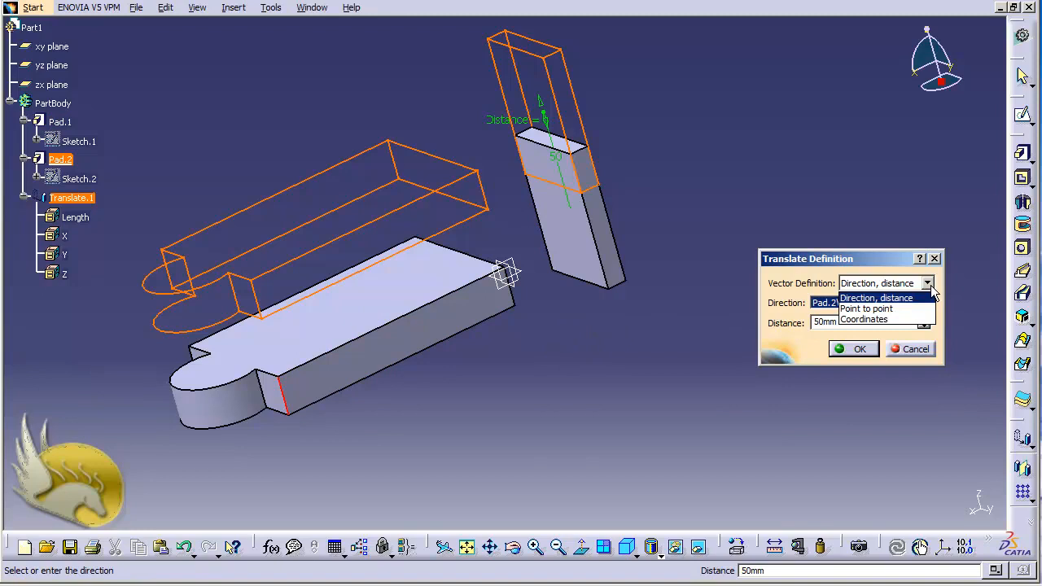
pyautogui.click(891, 306)
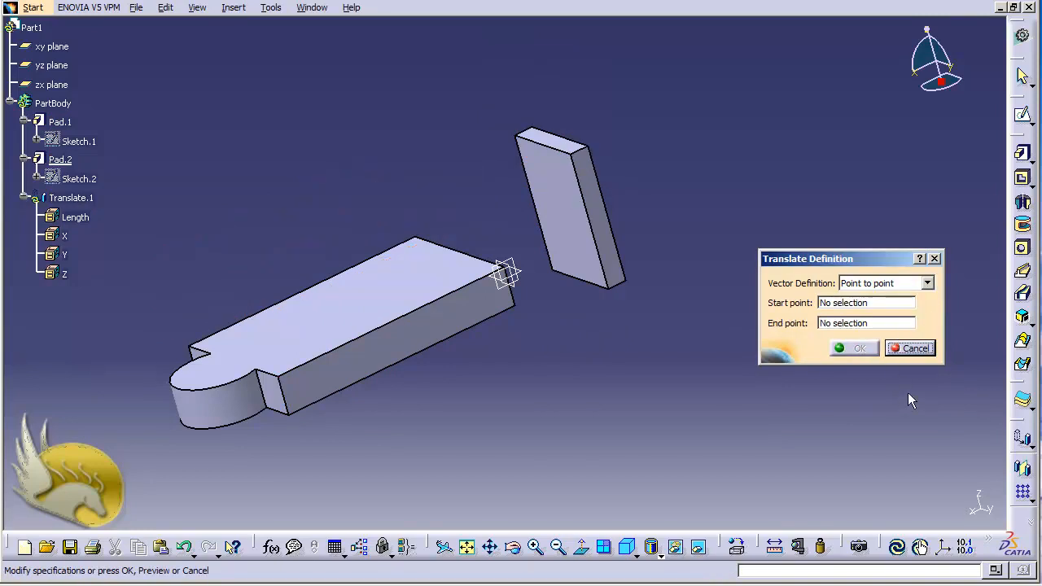
pyautogui.click(878, 302)
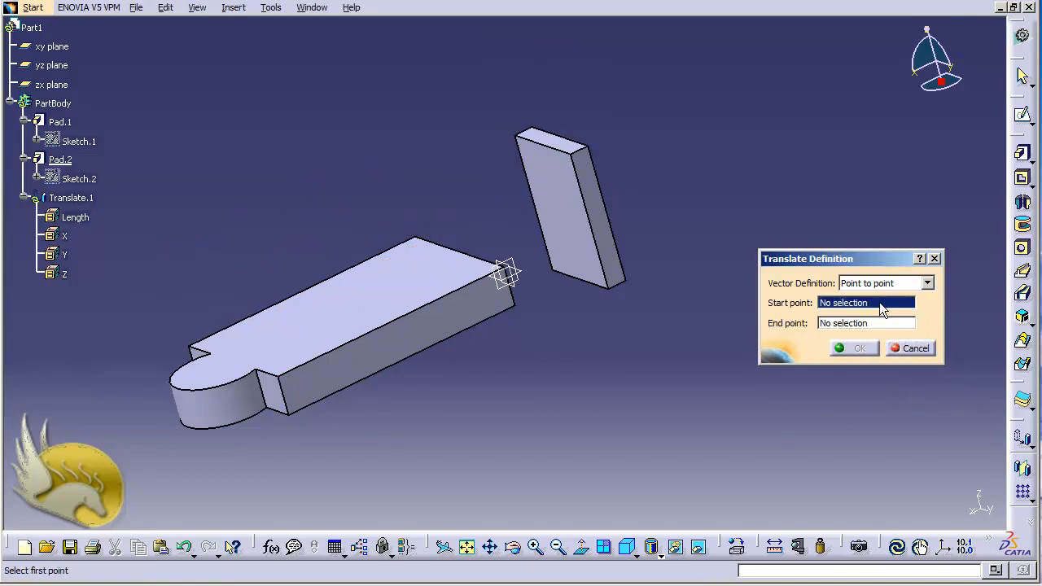
pyautogui.click(291, 415)
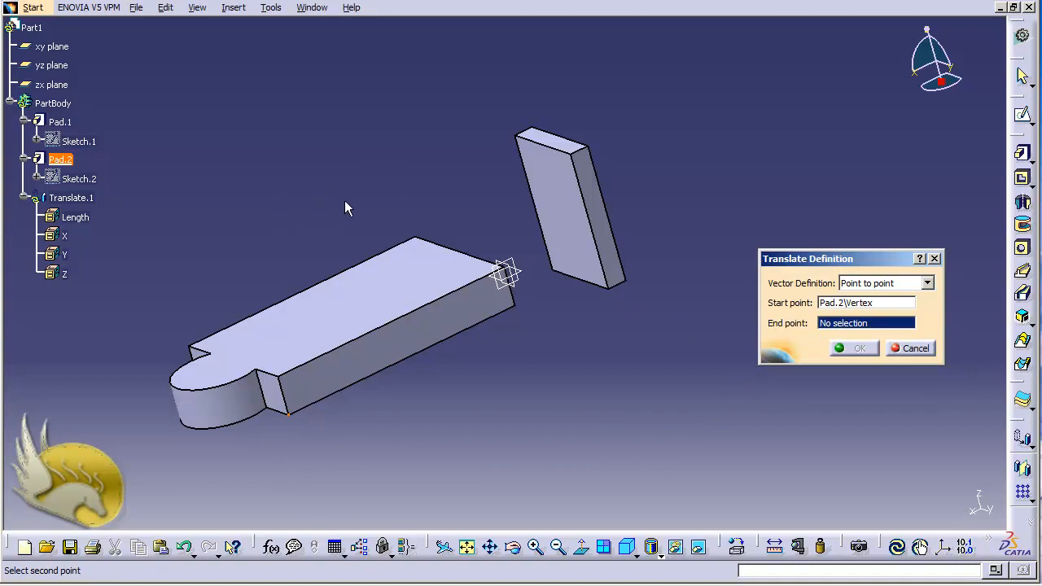
pyautogui.click(581, 158)
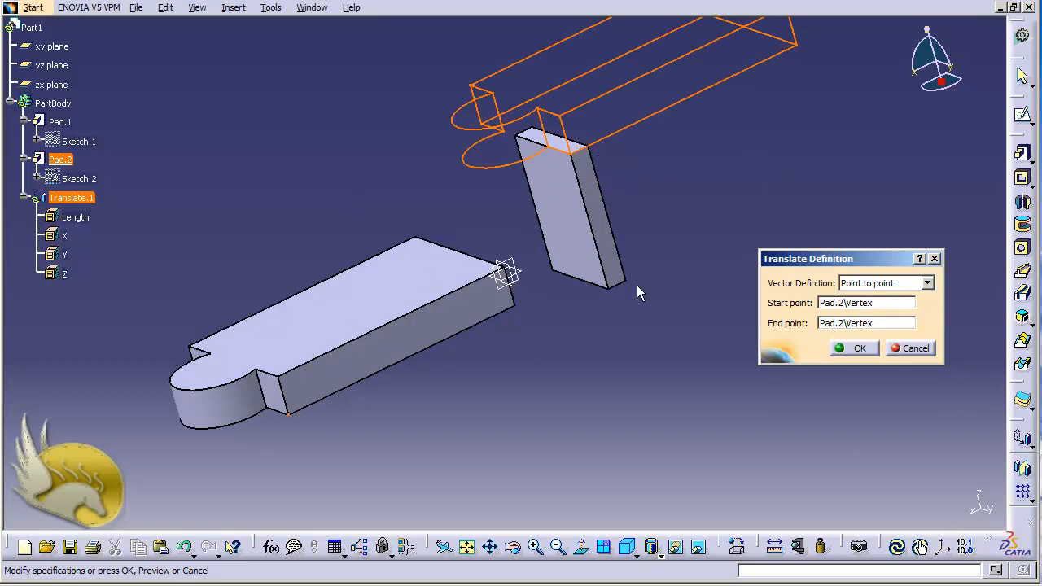
pyautogui.click(857, 347)
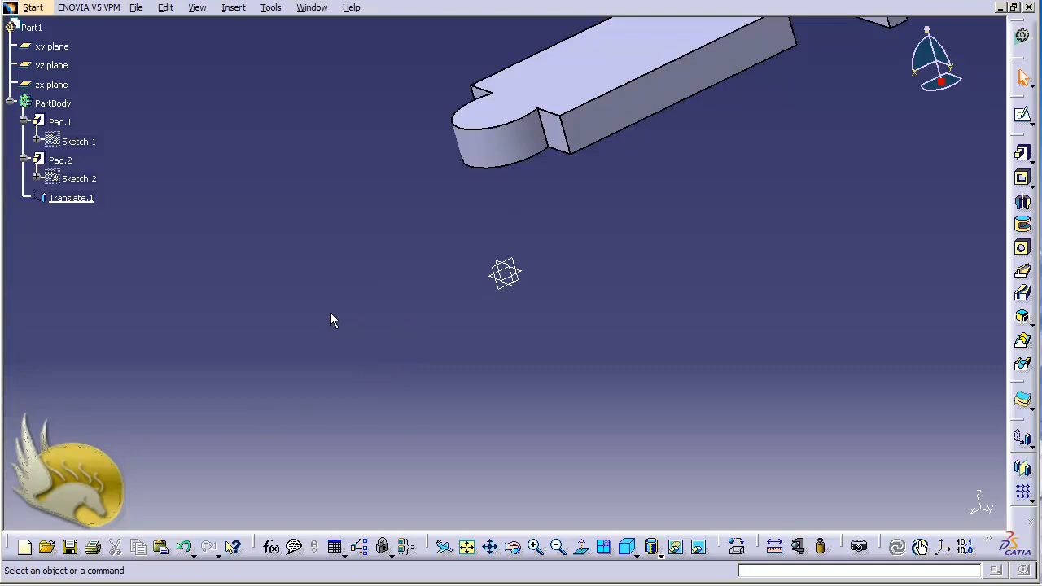
# Step: Redefine the translation by Coordinates with X 50 mm, Y 40 mm and Z -40 mm
pyautogui.doubleClick(80, 197)
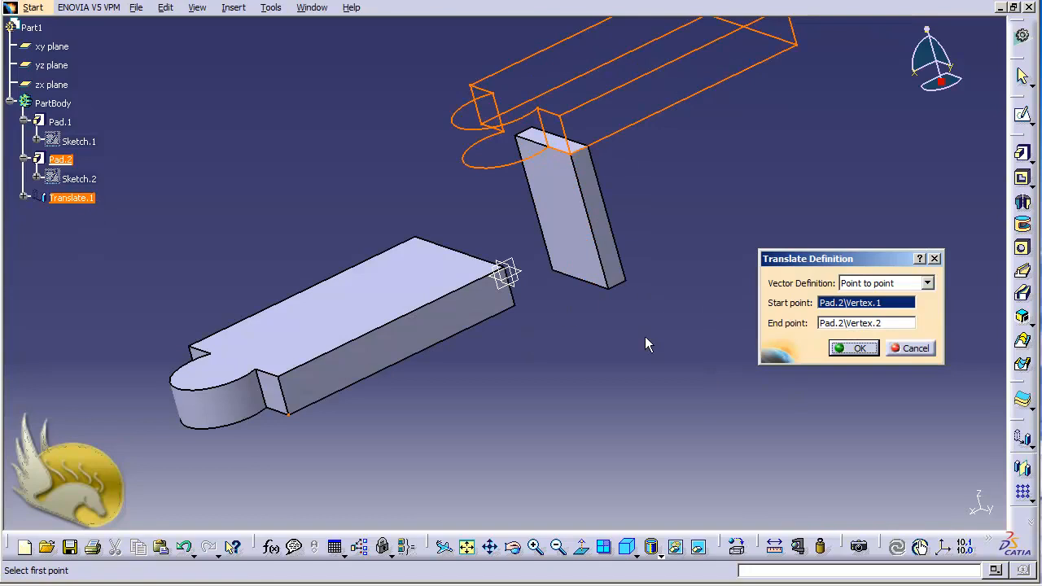
pyautogui.click(926, 282)
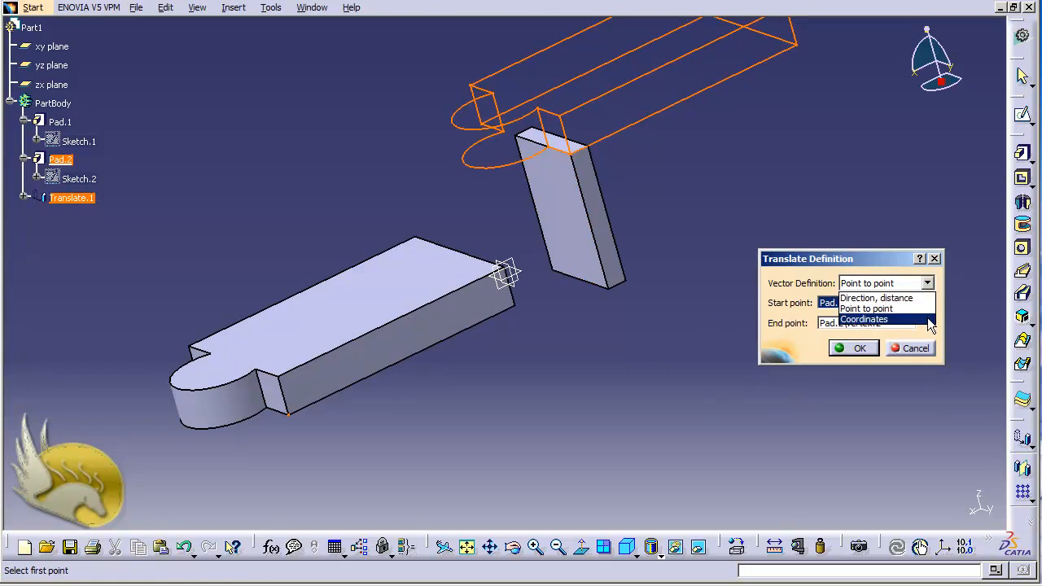
pyautogui.click(927, 318)
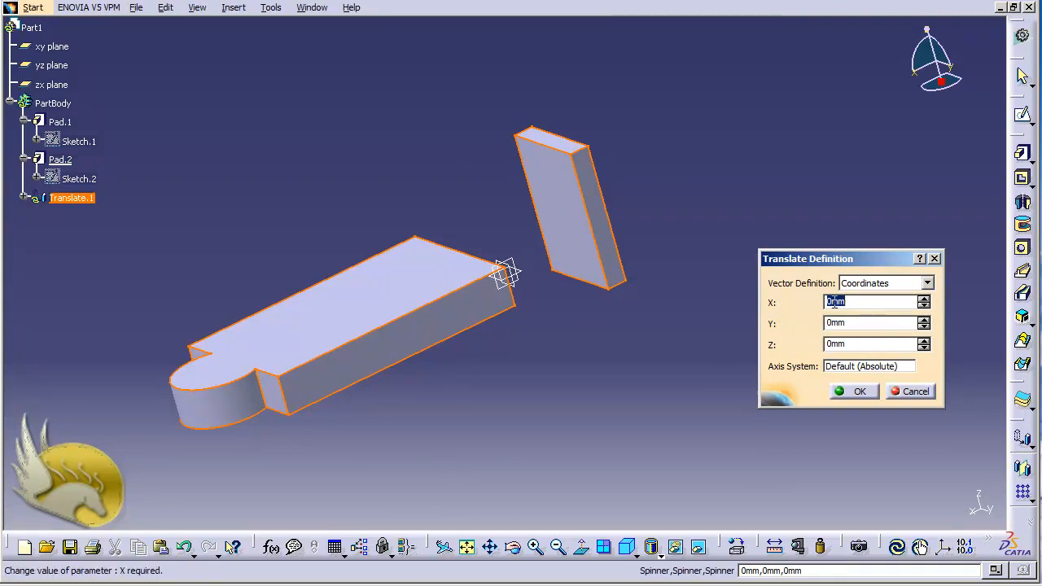
pyautogui.write('50')
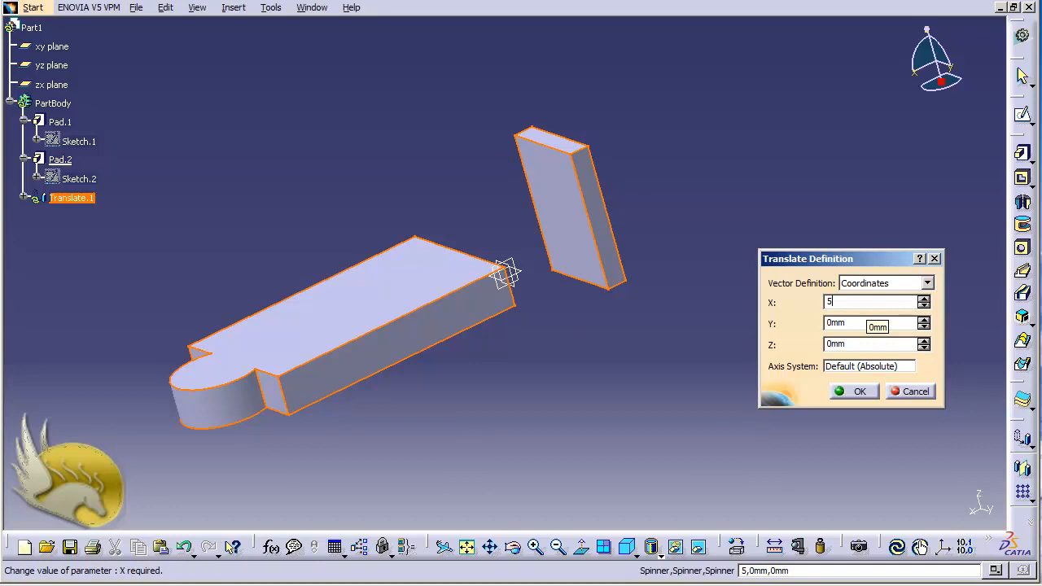
pyautogui.click(877, 323)
pyautogui.doubleClick(877, 323)
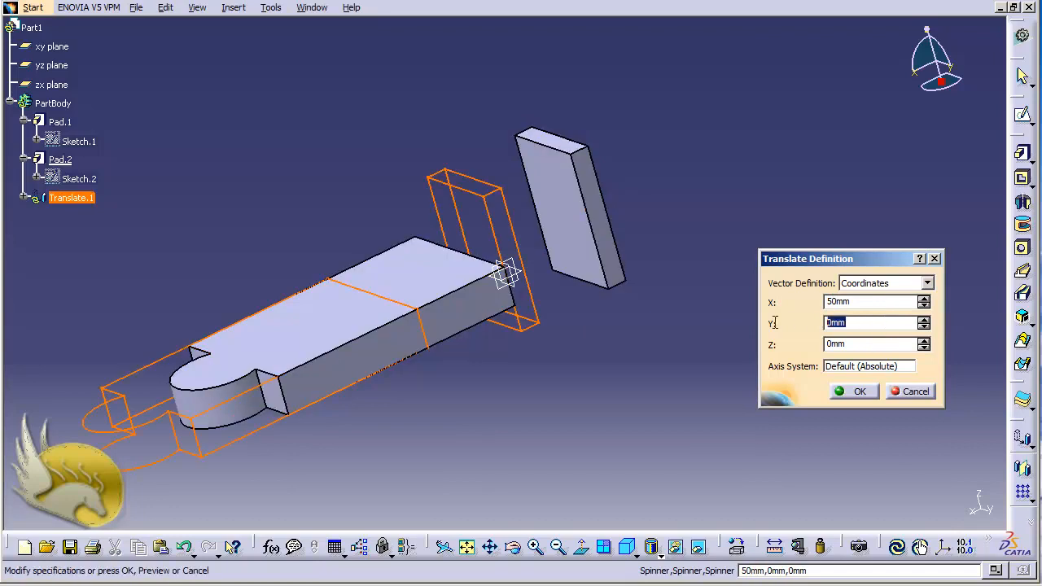
pyautogui.write('40')
pyautogui.moveTo(853, 347); pyautogui.dragTo(757, 343)
pyautogui.write('-')
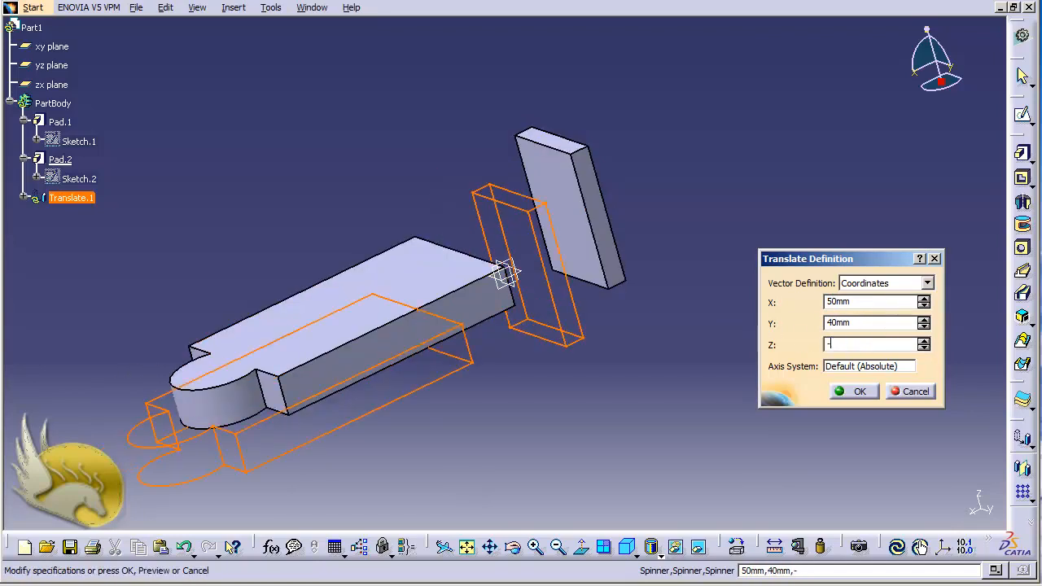
pyautogui.write('40')
pyautogui.click(836, 323)
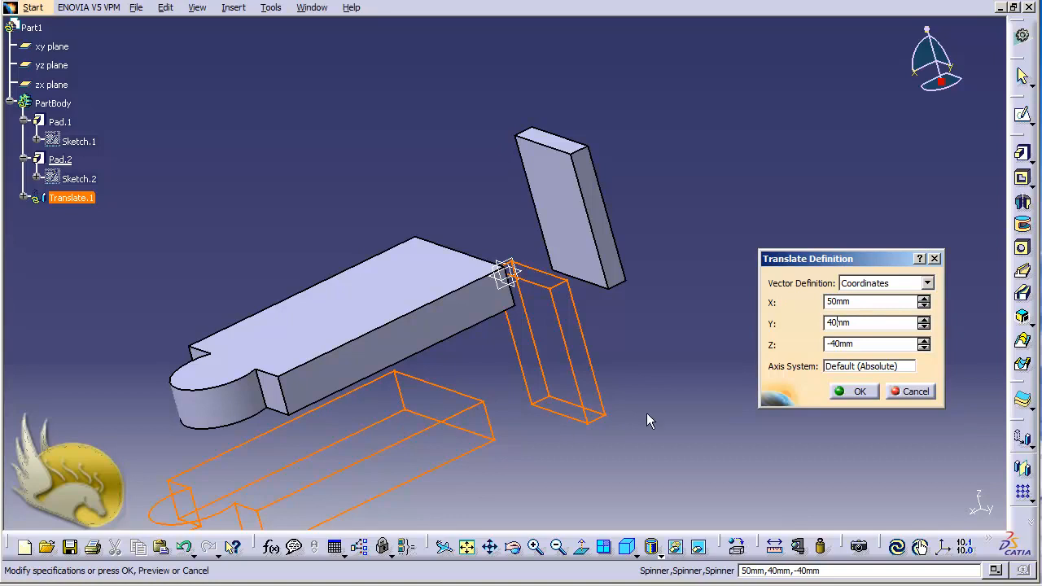
# Step: Check the axis system options, keep Default (Absolute) and apply the coordinate translation
pyautogui.rightClick(830, 368)
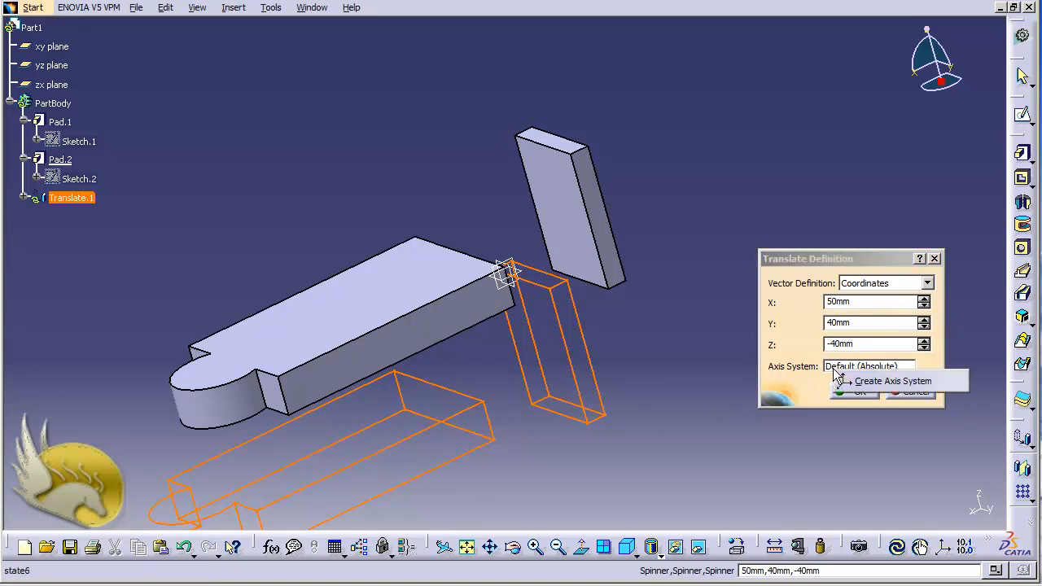
pyautogui.click(799, 374)
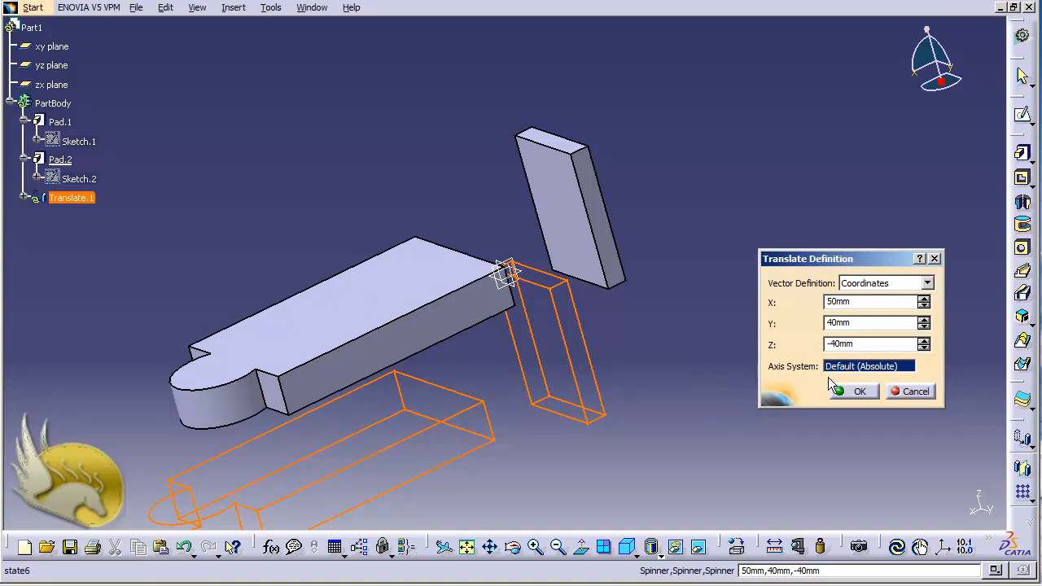
pyautogui.click(846, 392)
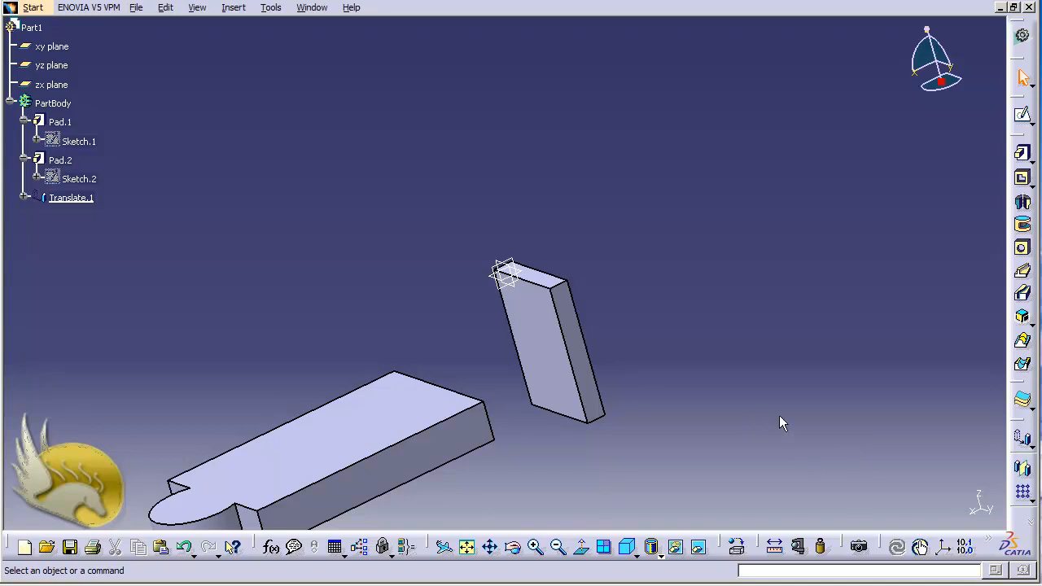
# Step: Rotate the body 45 deg by Axis-Angle about the upright pad's near vertical edge, keeping the transformation specifications
pyautogui.click(162, 12)
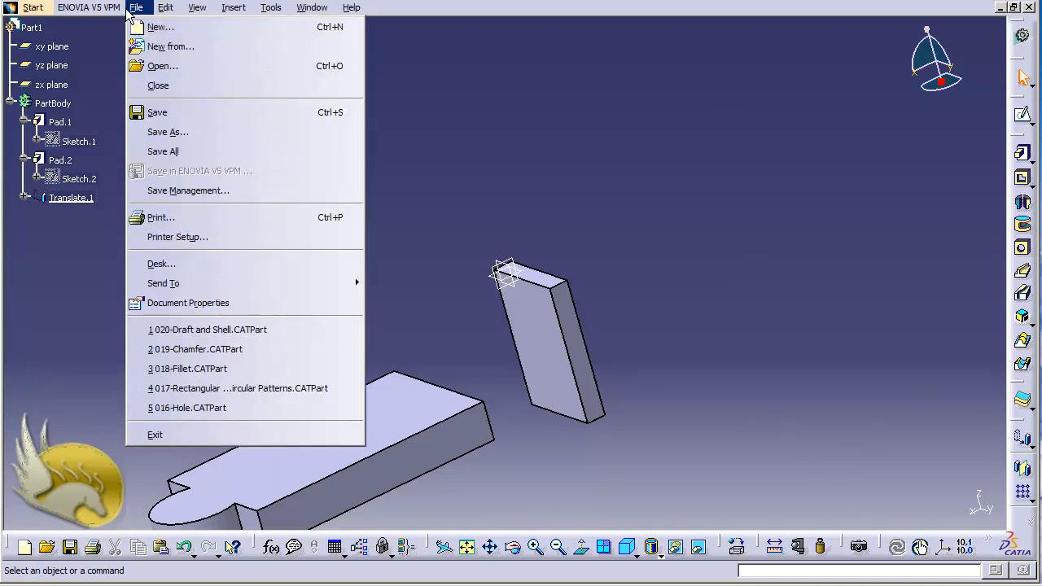
pyautogui.moveTo(234, 10)
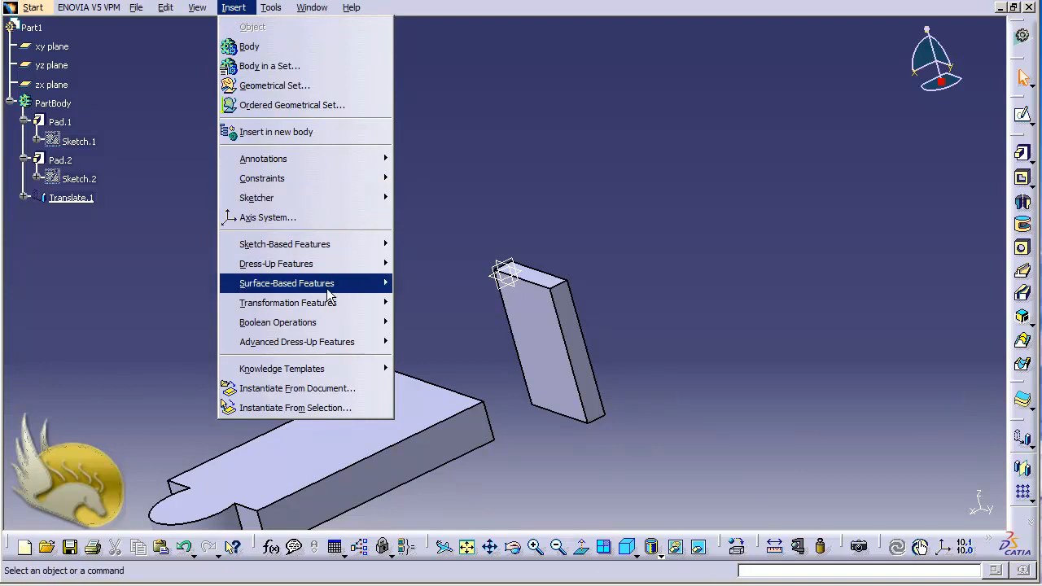
pyautogui.moveTo(337, 307)
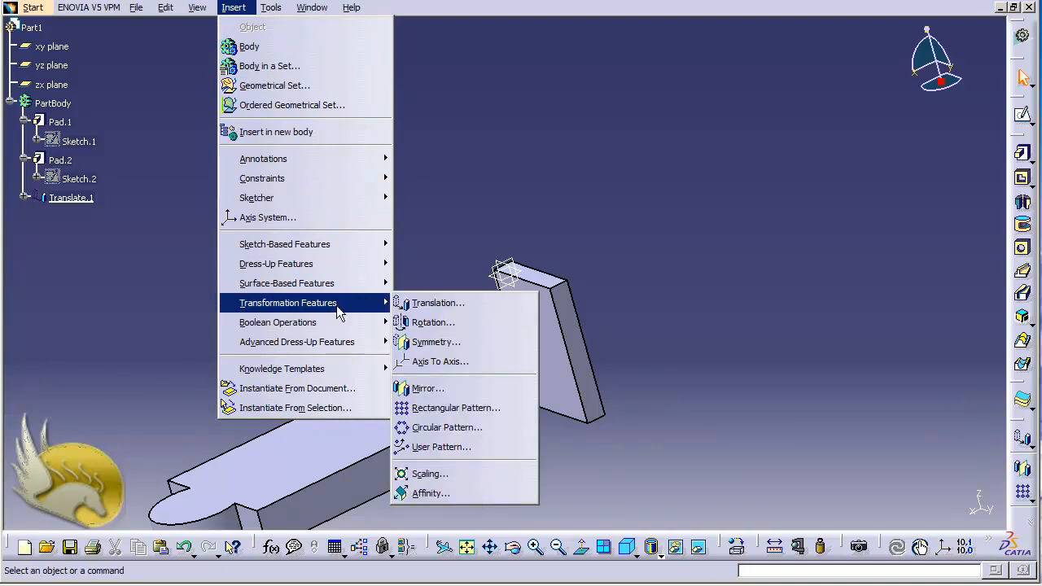
pyautogui.click(432, 323)
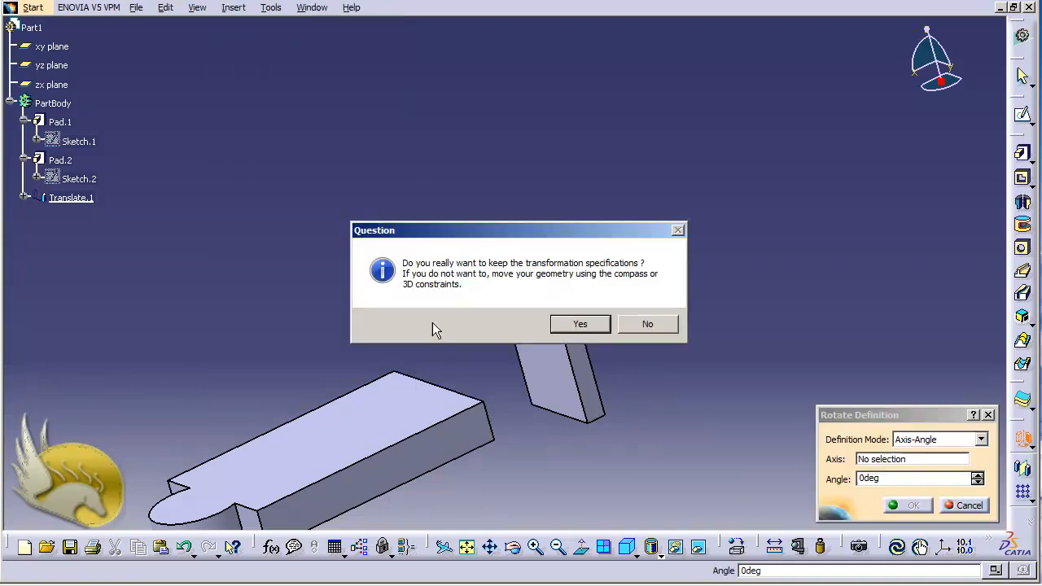
pyautogui.click(573, 325)
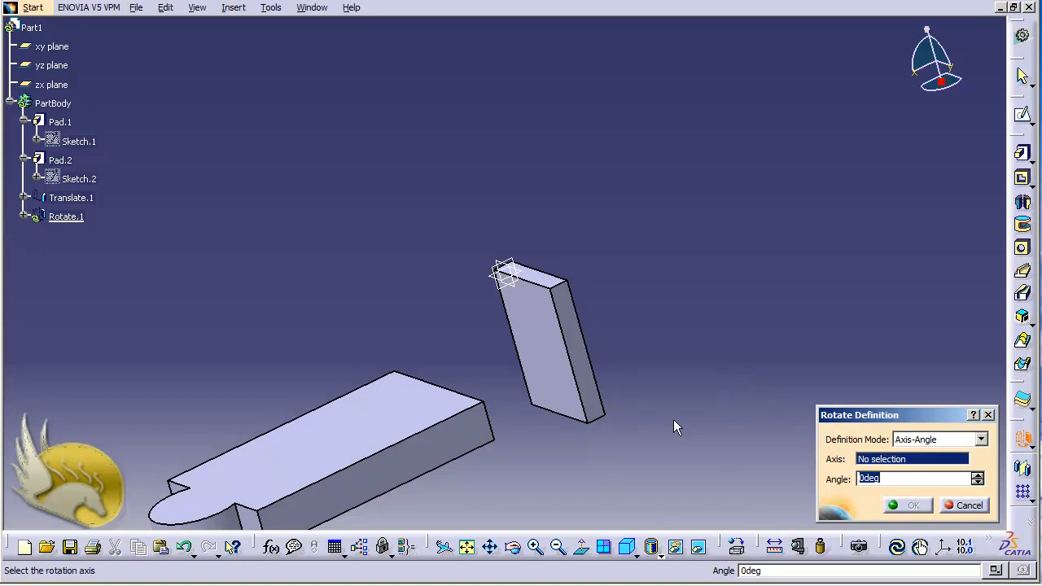
pyautogui.rightClick(881, 463)
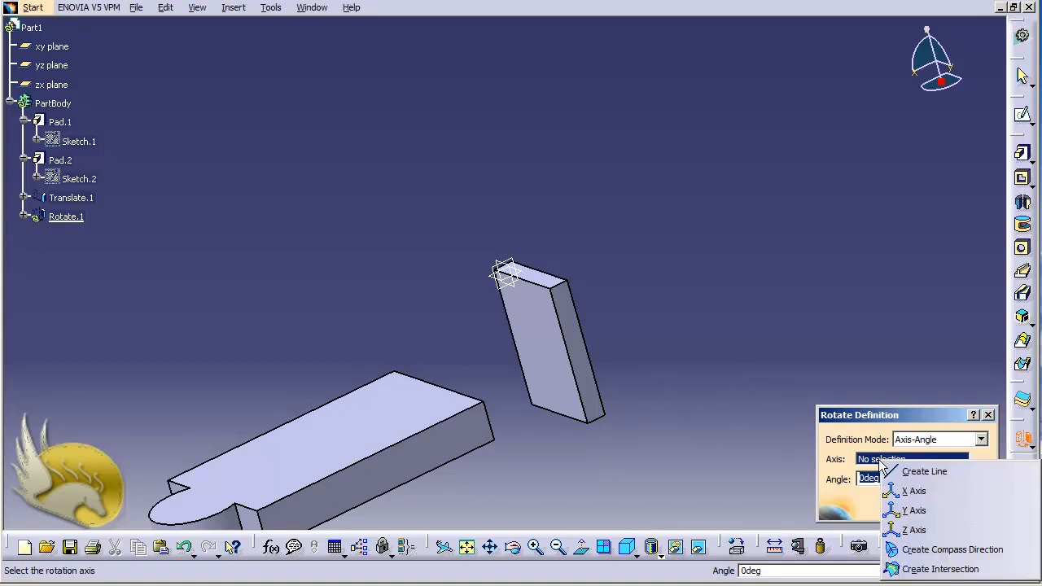
pyautogui.click(856, 413)
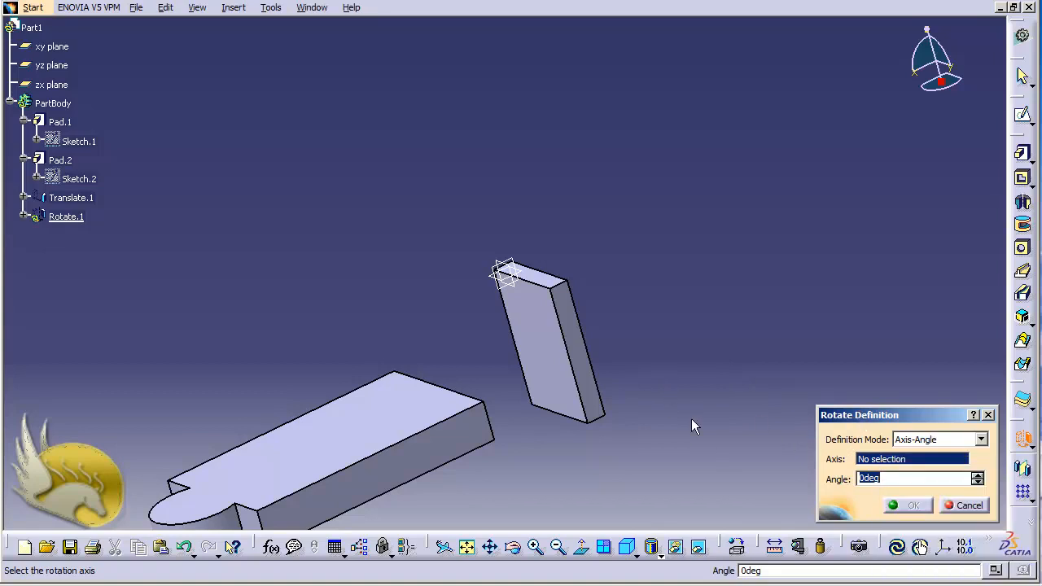
pyautogui.click(574, 348)
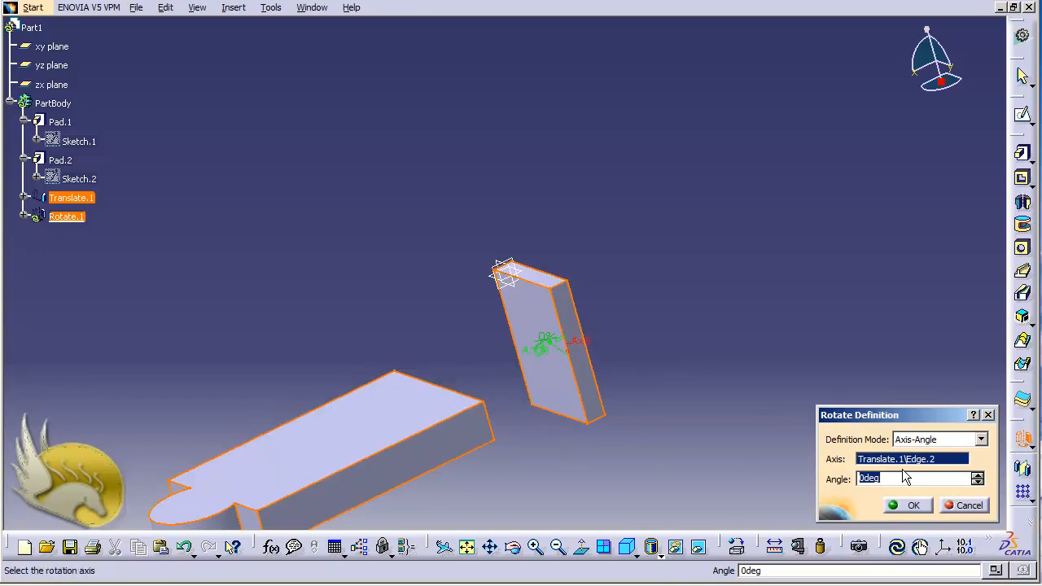
pyautogui.write('45')
pyautogui.click(912, 507)
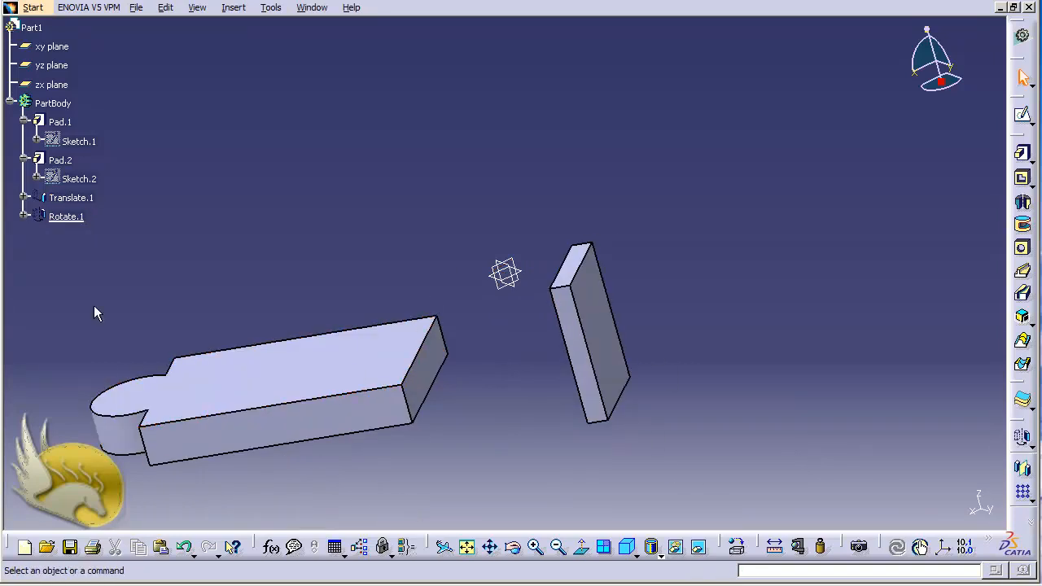
# Step: Redefine the rotation as Axis-Two Elements about the same edge, from the base pad's top face to the upright pad's broad front face
pyautogui.doubleClick(66, 217)
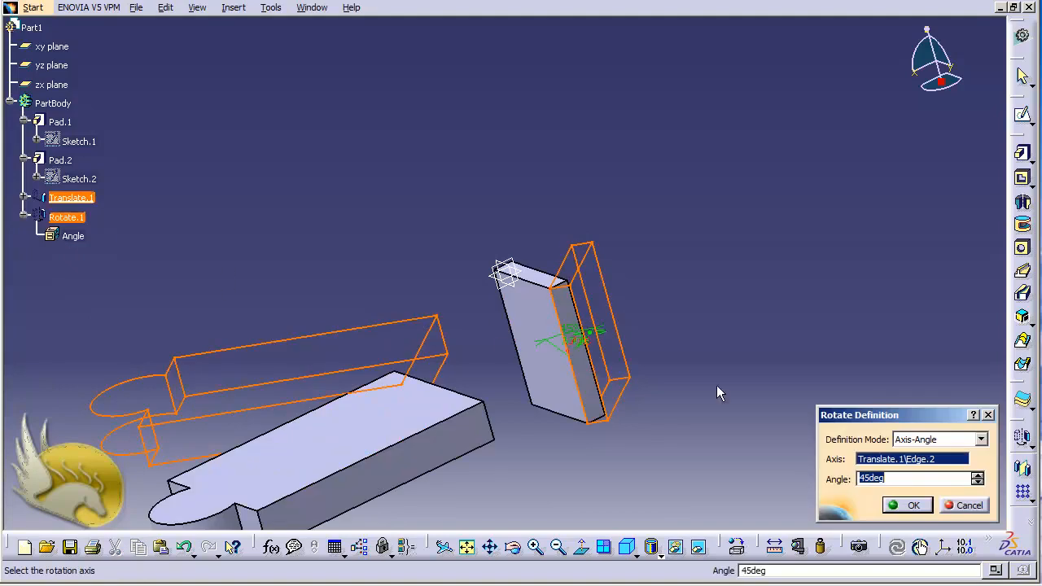
pyautogui.click(982, 439)
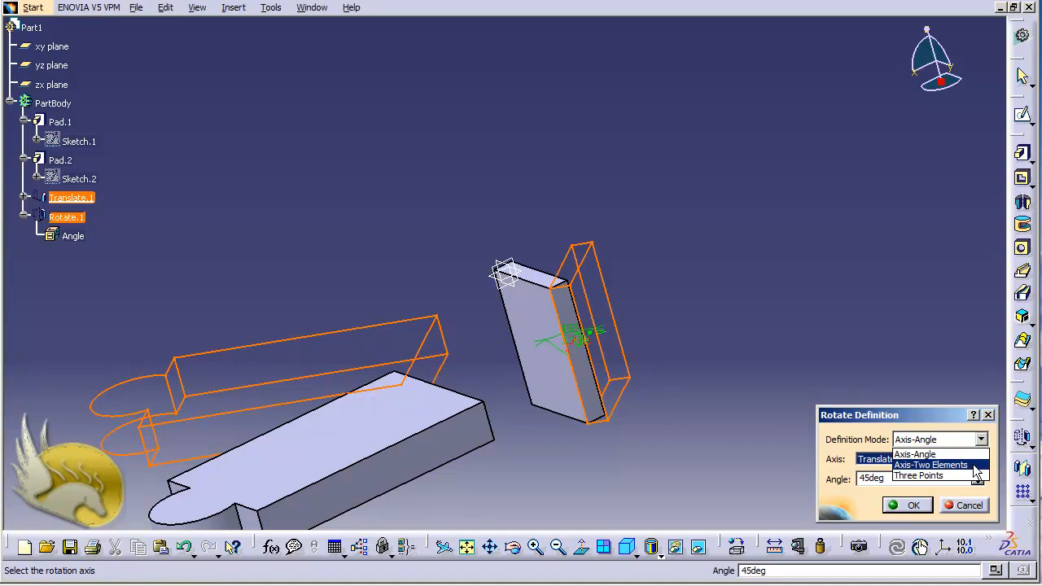
pyautogui.click(973, 467)
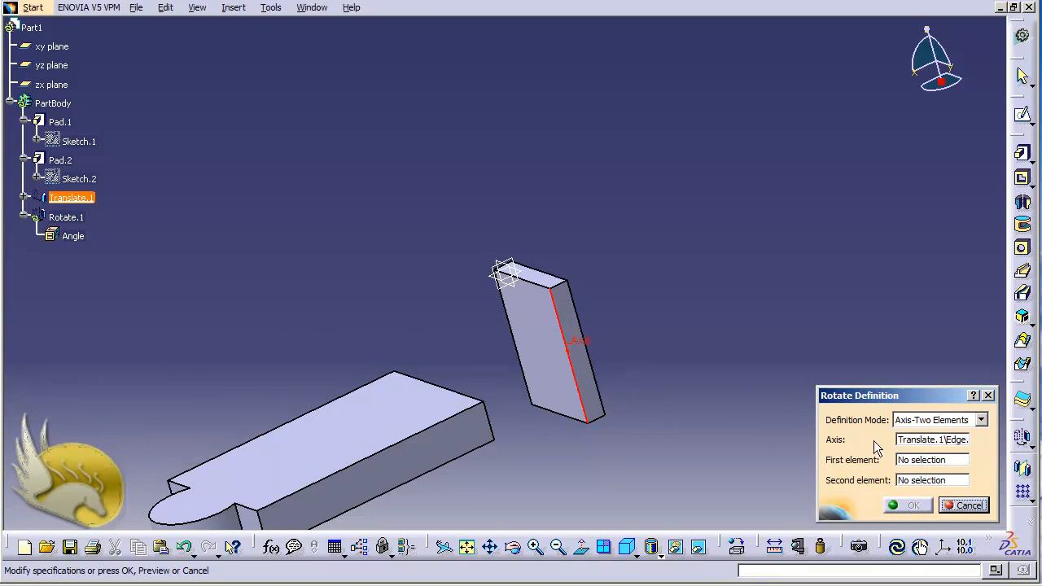
pyautogui.click(913, 468)
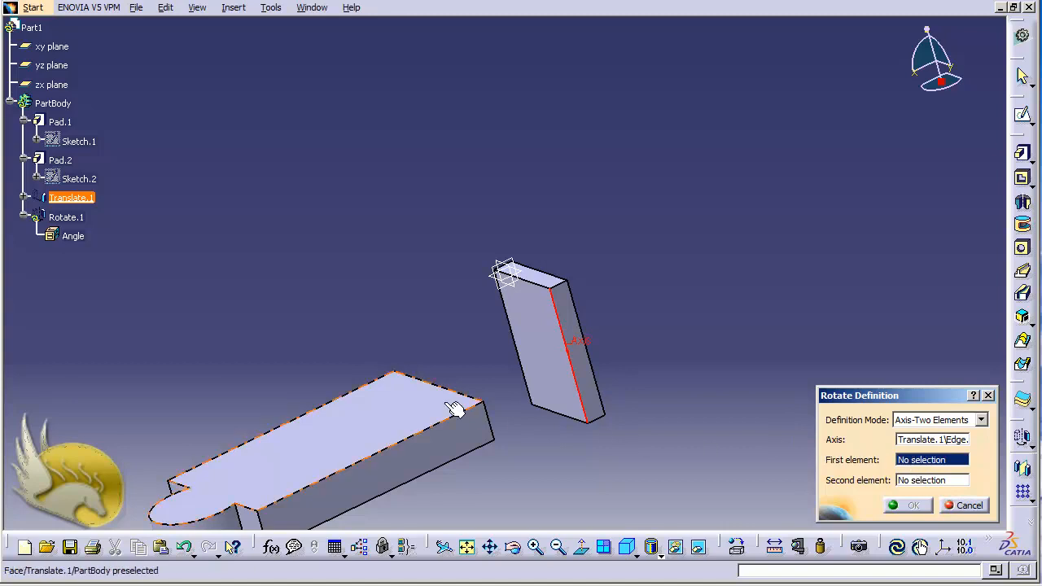
pyautogui.click(411, 416)
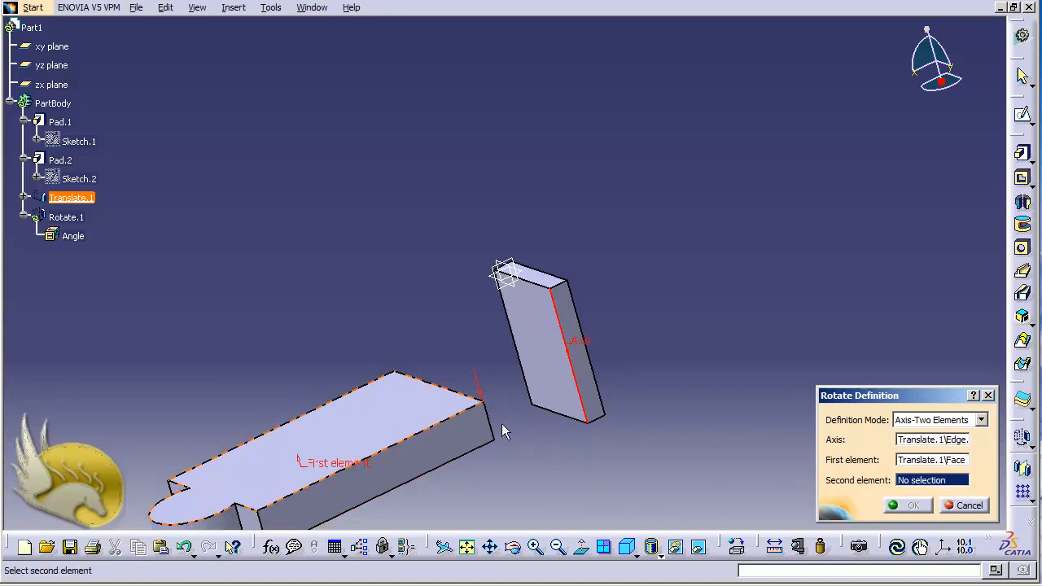
pyautogui.click(540, 362)
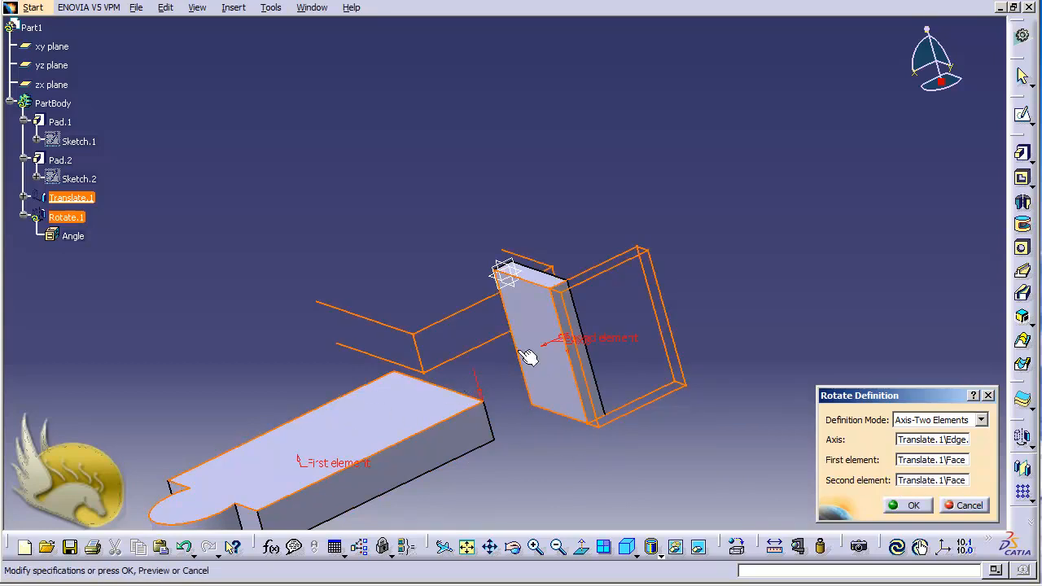
pyautogui.click(903, 506)
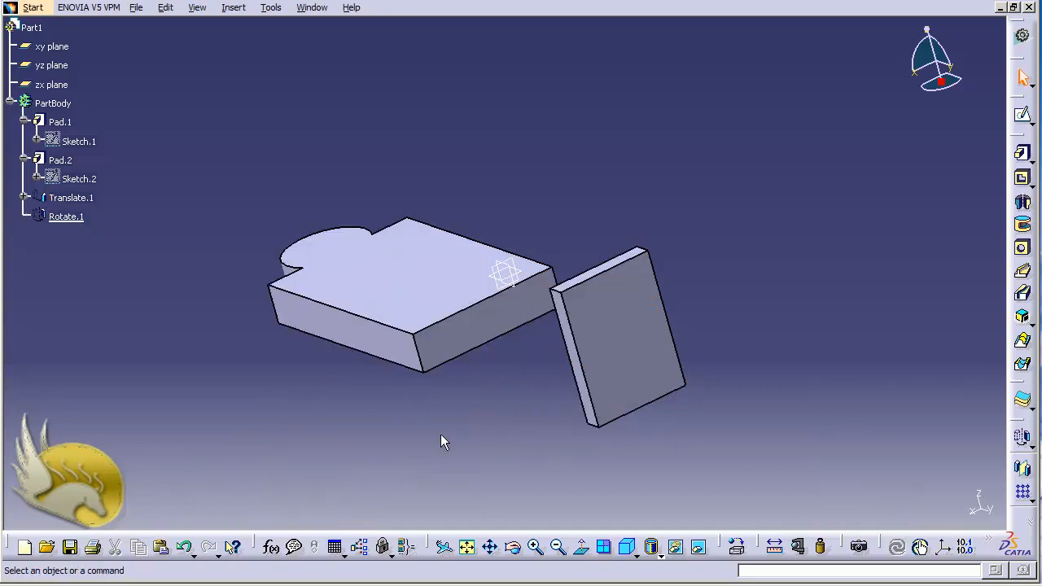
# Step: Redefine the rotation by Three Points: the base pad's lower near corner at its square end, the upright pad's near top corner, the base pad's upper far corner
pyautogui.doubleClick(73, 218)
pyautogui.click(950, 419)
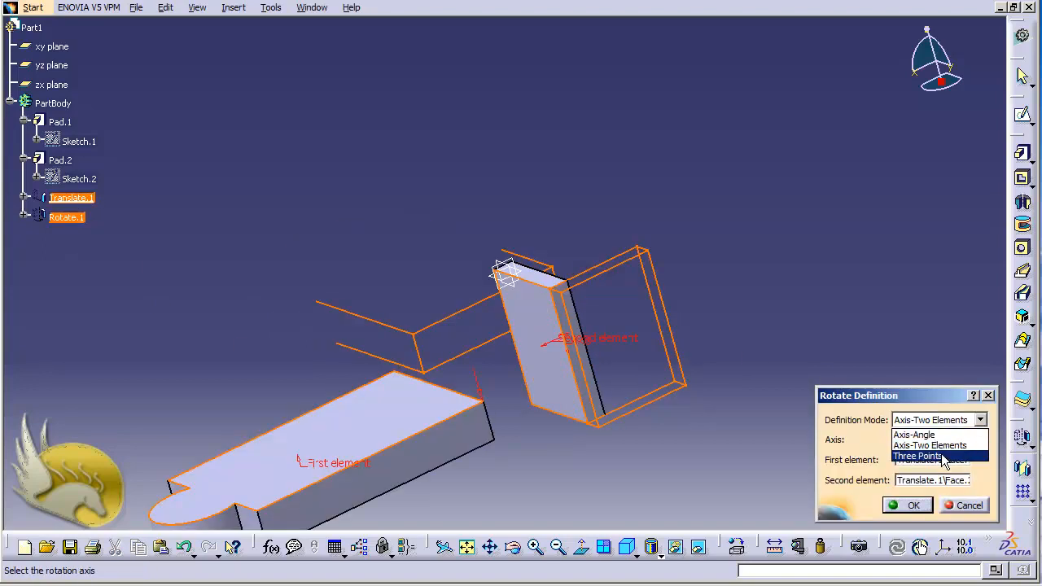
pyautogui.click(943, 457)
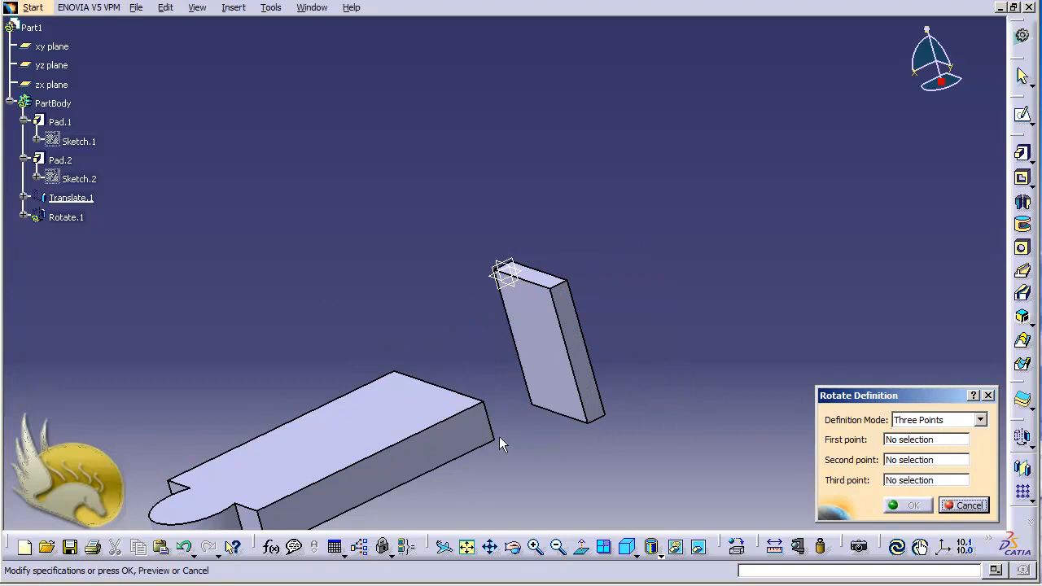
pyautogui.click(943, 444)
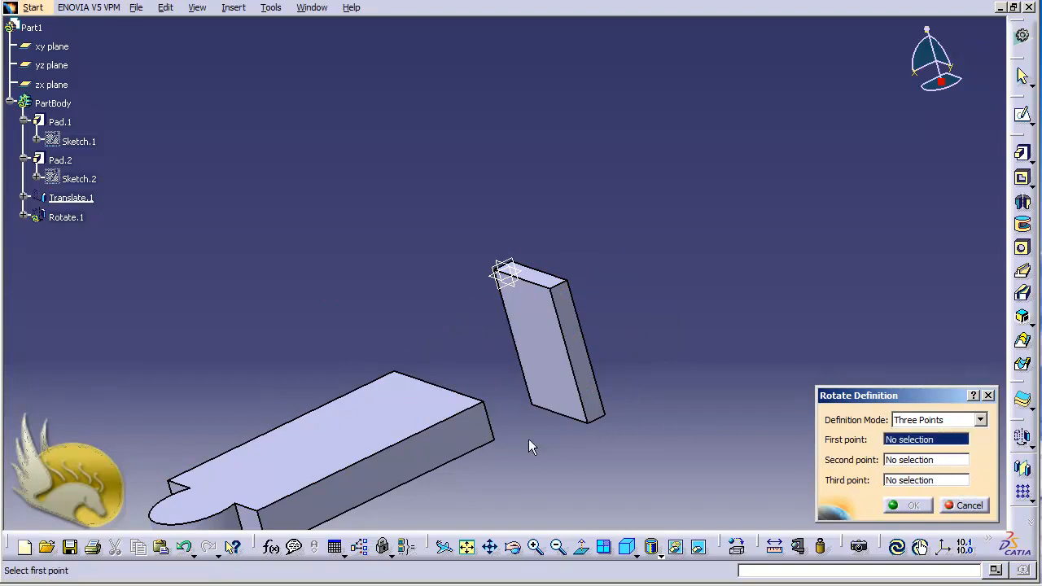
pyautogui.click(494, 439)
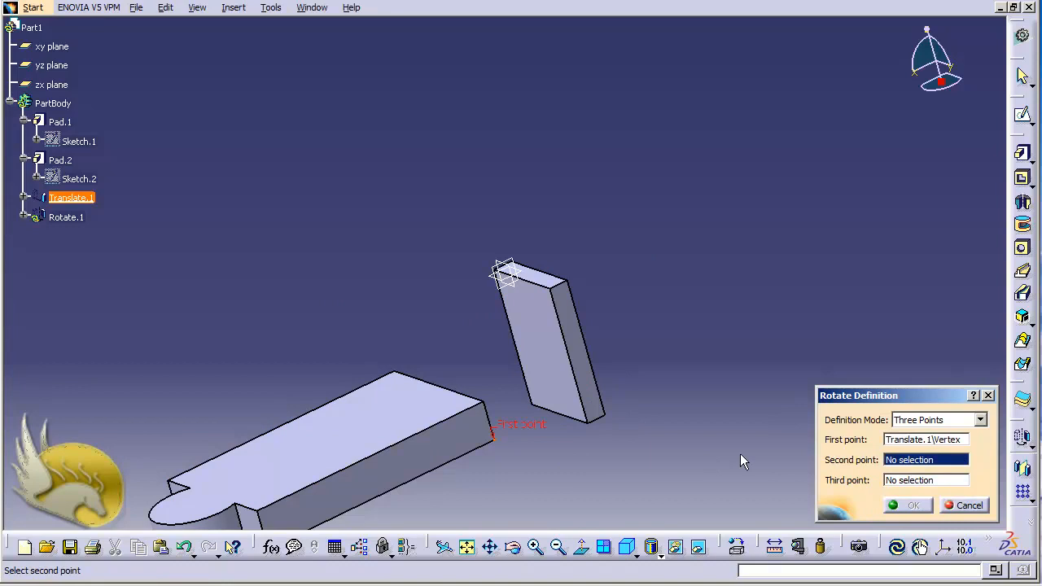
pyautogui.click(551, 286)
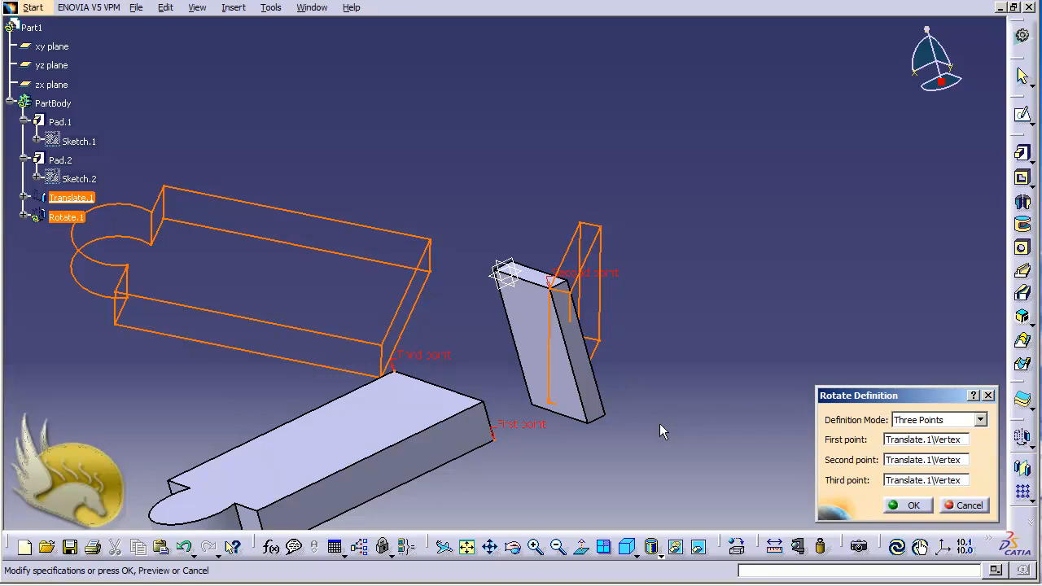
pyautogui.click(910, 505)
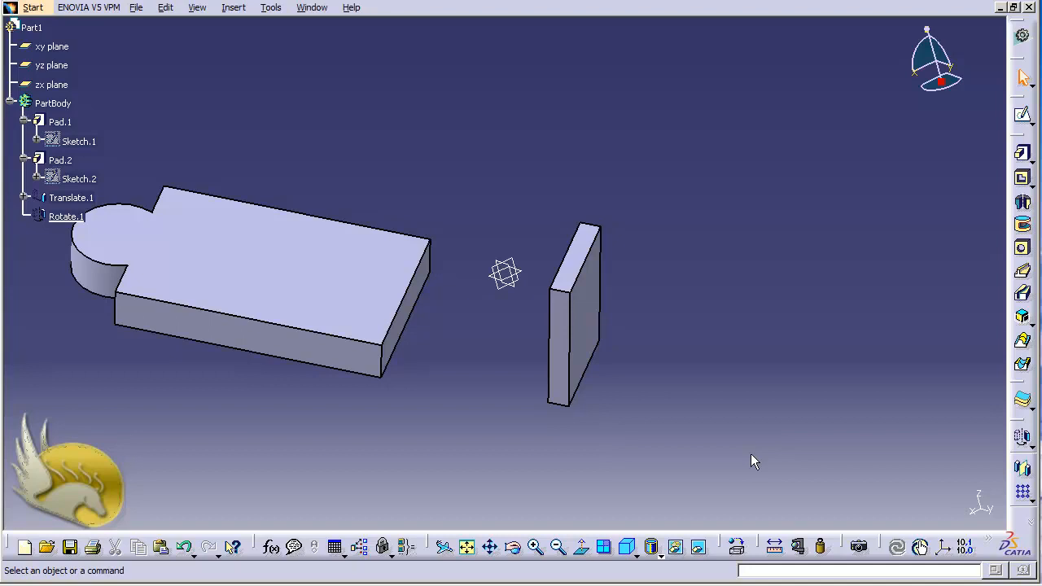